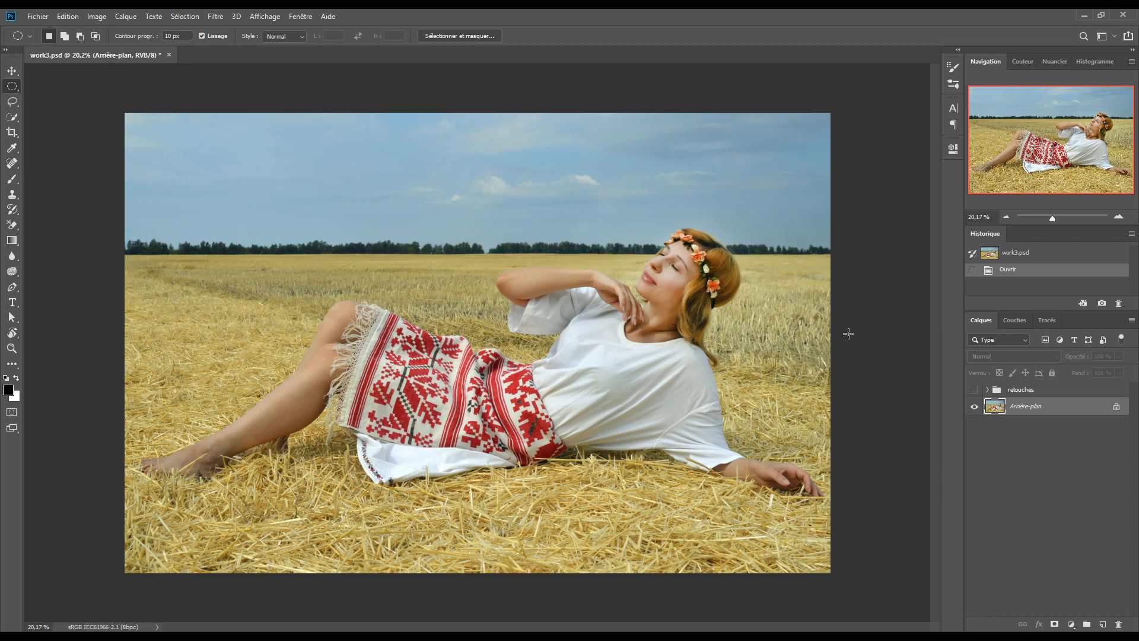
# Duplicate the Arrière-plan layer twice and name the upper copy modele
pyautogui.hotkey('ctrl', 'j')
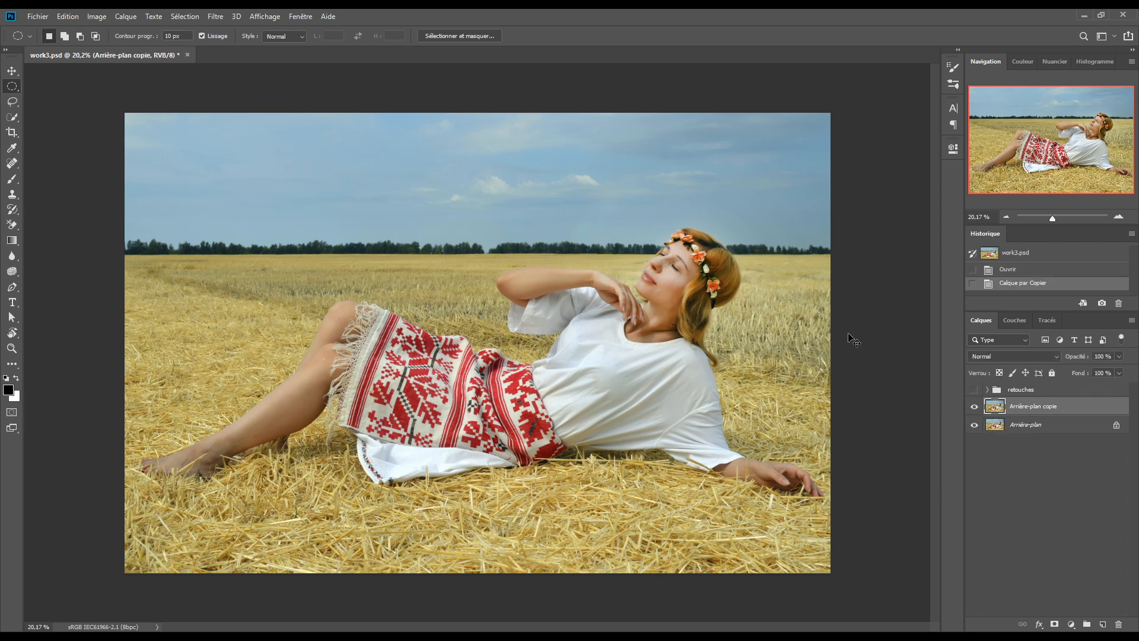
pyautogui.hotkey('ctrl', 'j')
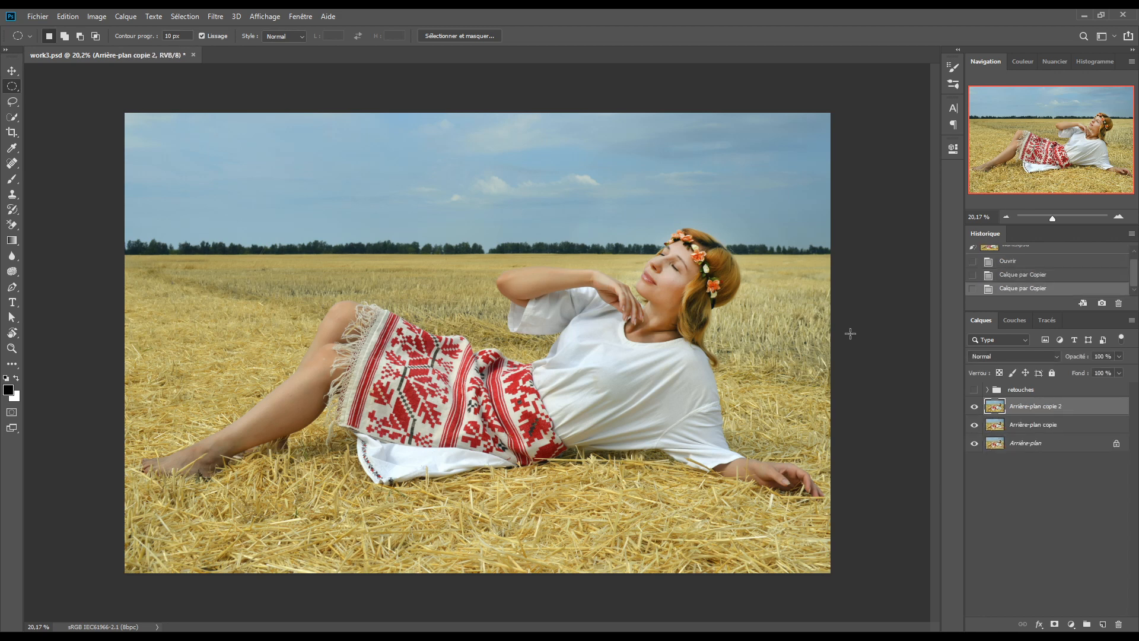
pyautogui.doubleClick(1024, 406)
pyautogui.write('modele')
pyautogui.press('Return')
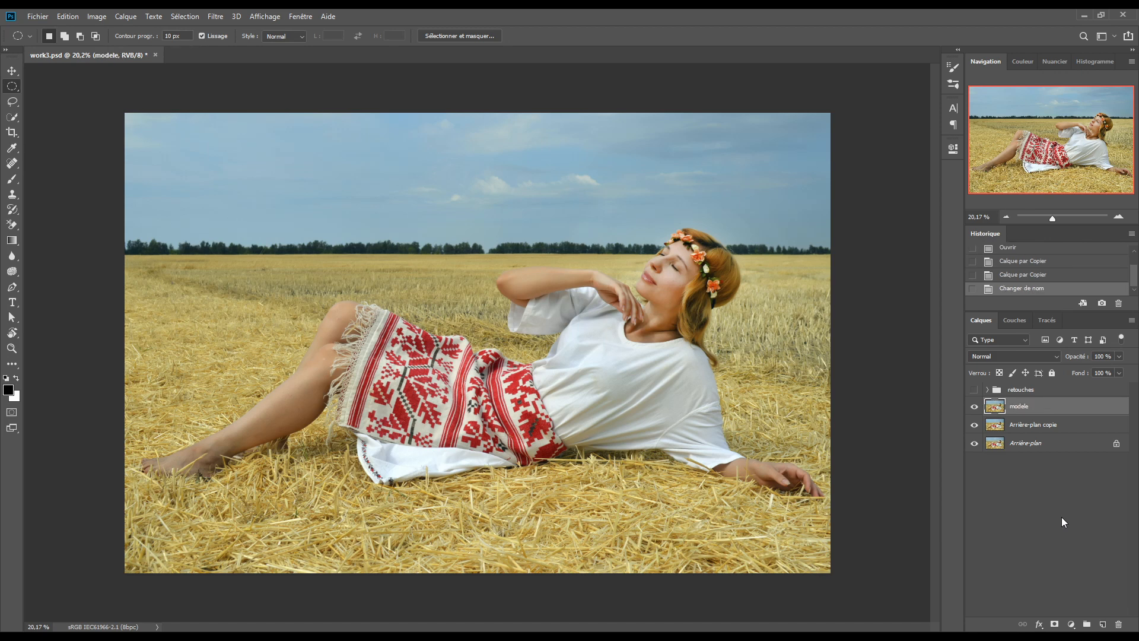
# Rename the lower copy as BG and hide the original Arrière-plan layer
pyautogui.doubleClick(1025, 426)
pyautogui.write('BG')
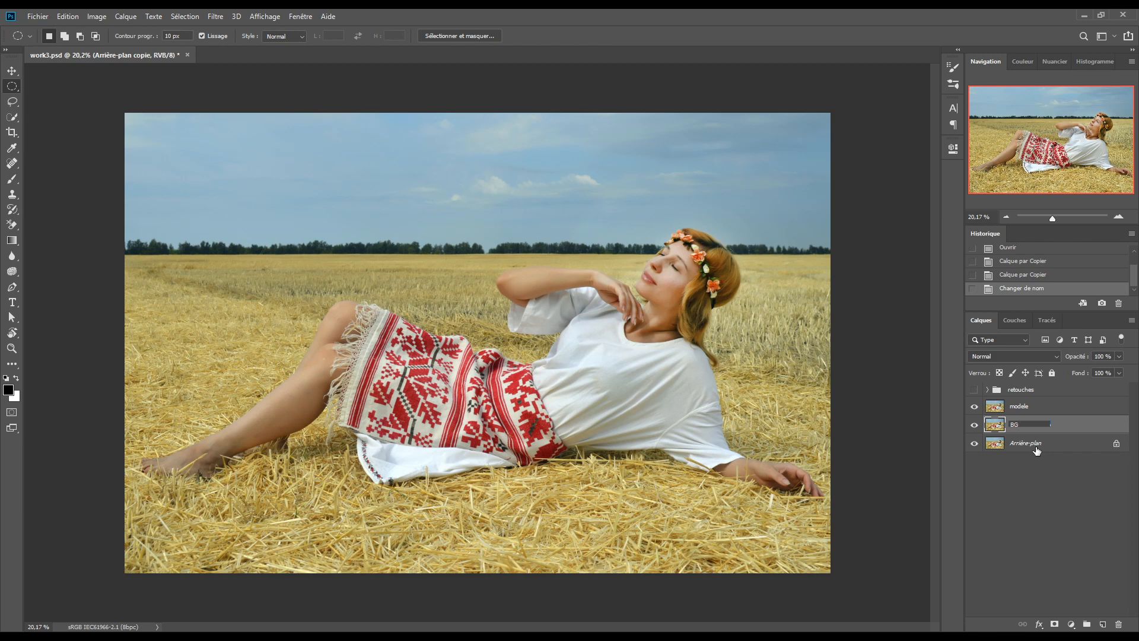
pyautogui.press('Return')
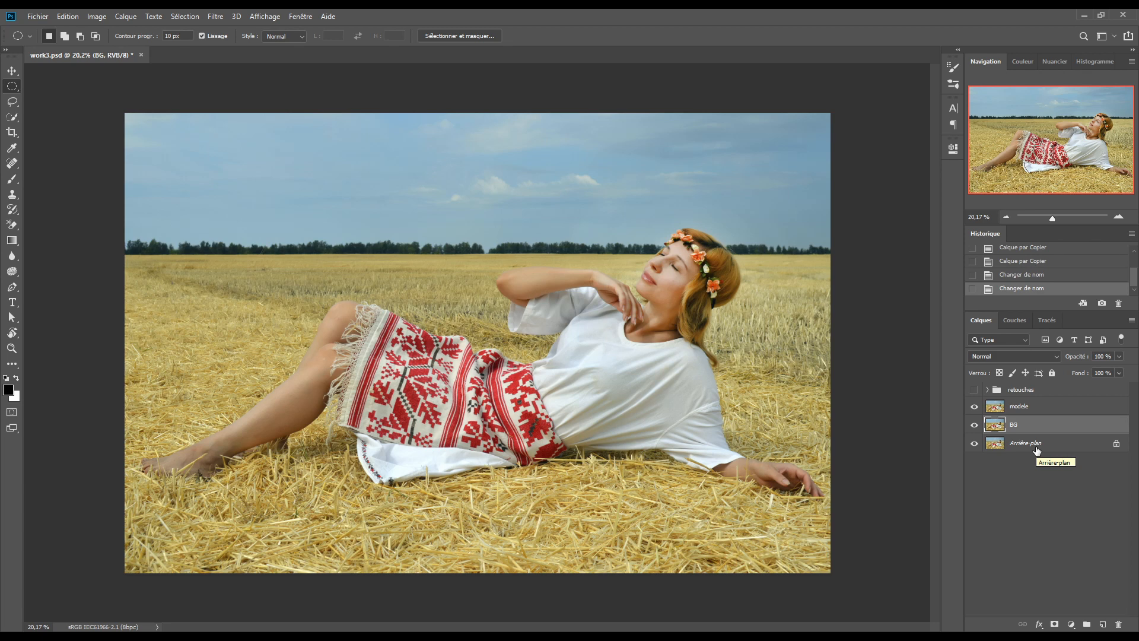
pyautogui.click(974, 444)
# Add a layer mask to the modele layer from a selection loaded from the saved path model
pyautogui.click(1017, 407)
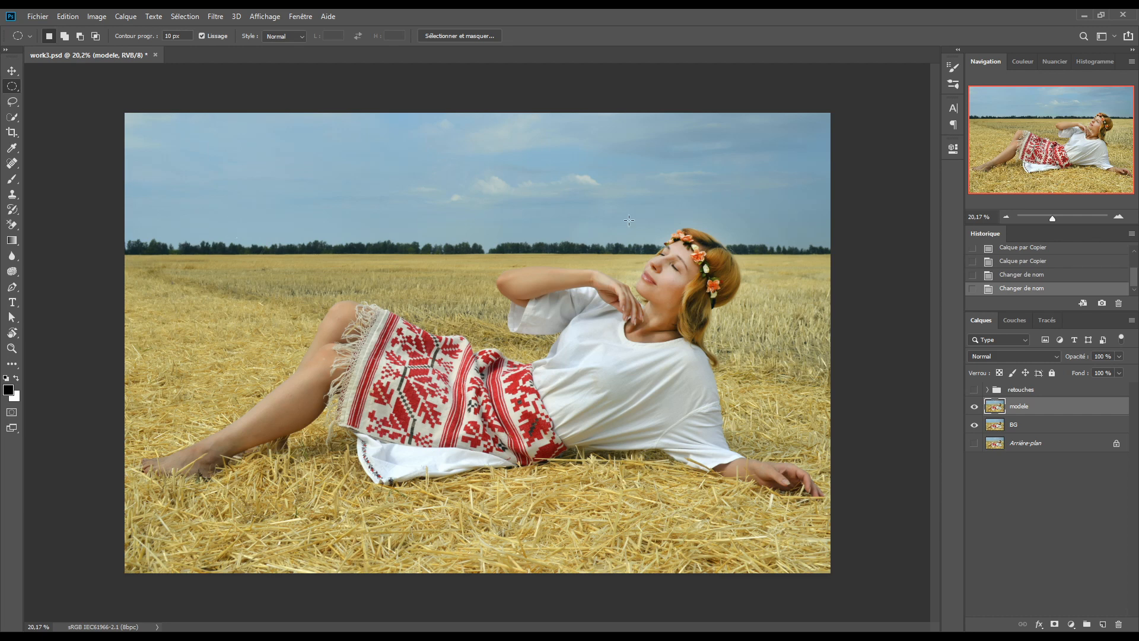
pyautogui.click(1045, 324)
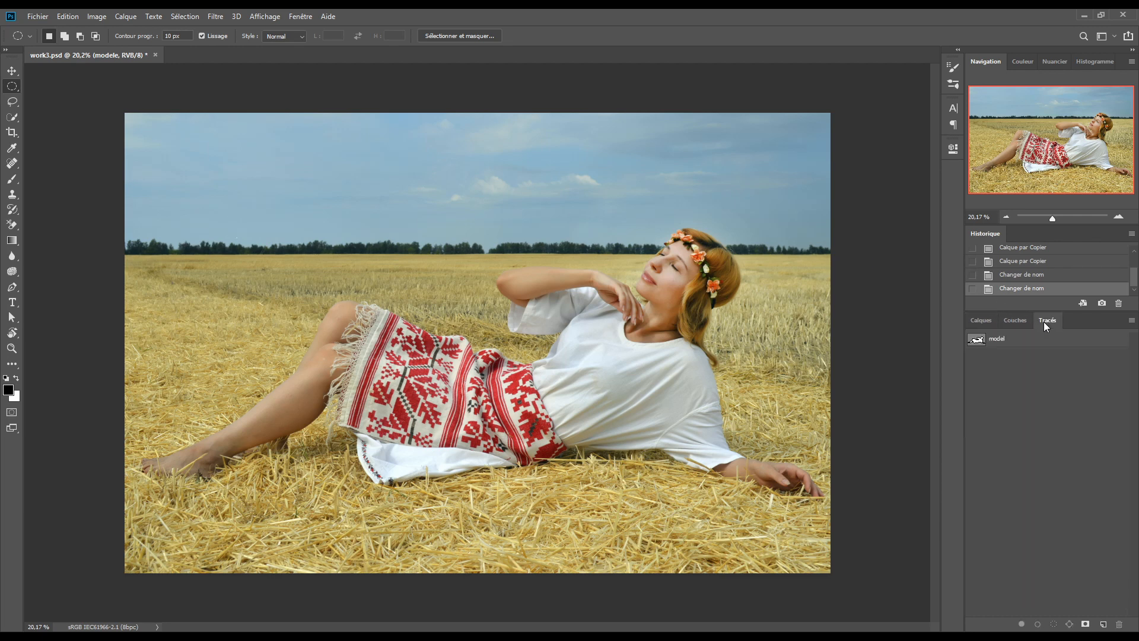
pyautogui.click(1007, 338)
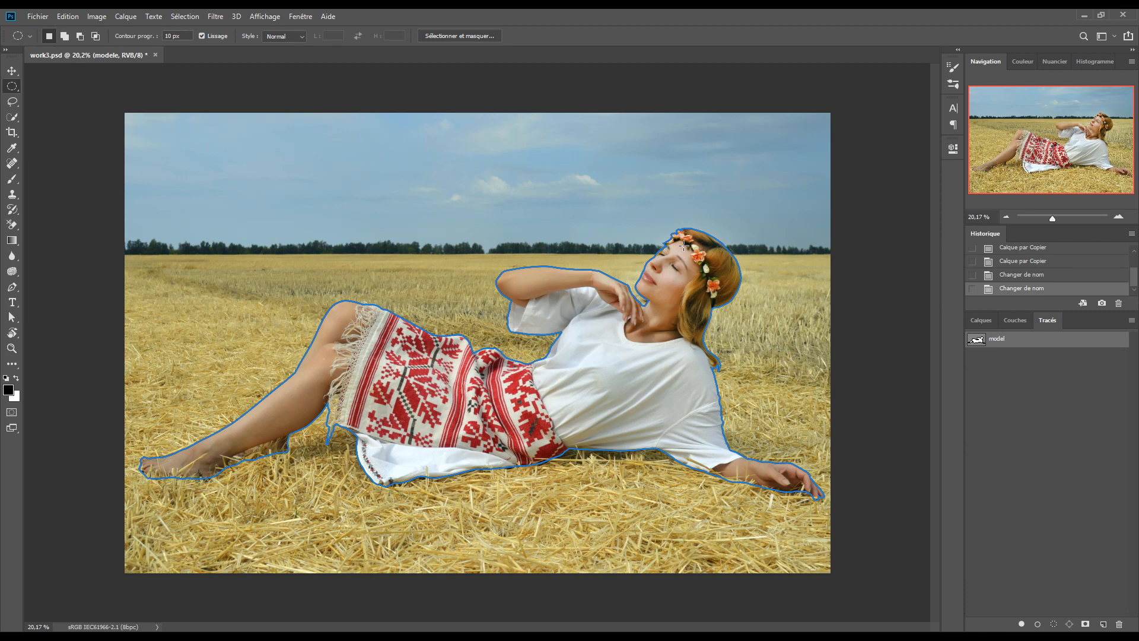
pyautogui.keyDown('ctrl'); pyautogui.click(977, 340); pyautogui.keyUp('ctrl')
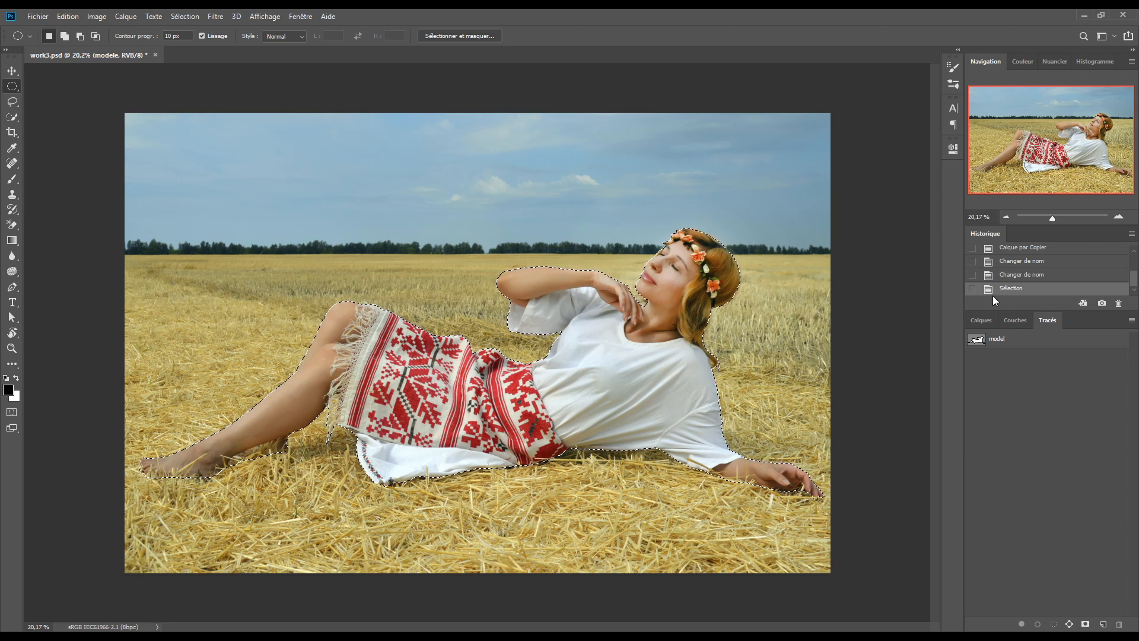
pyautogui.click(984, 321)
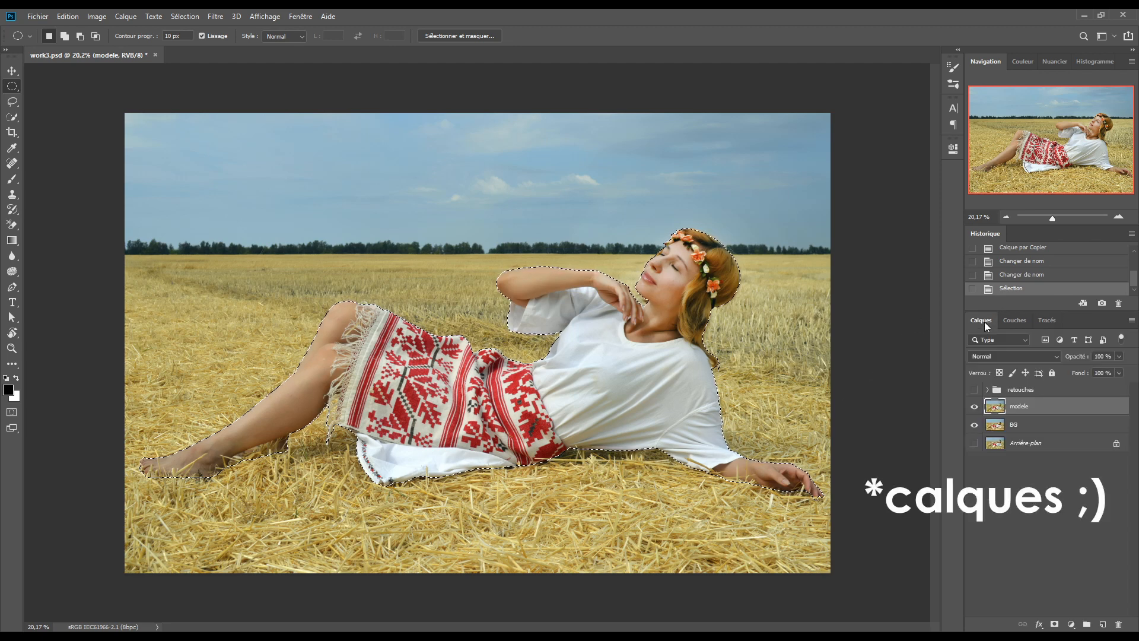
pyautogui.click(1054, 624)
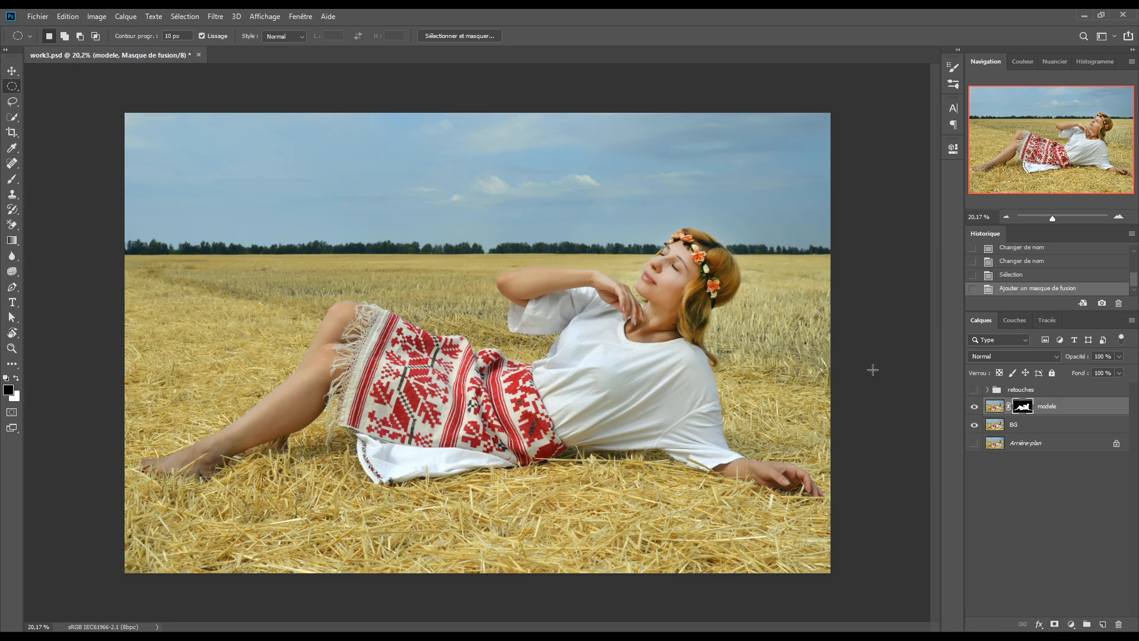
# With the BG layer active, load the modele mask as a selection and expand it by 40 pixels
pyautogui.click(1015, 425)
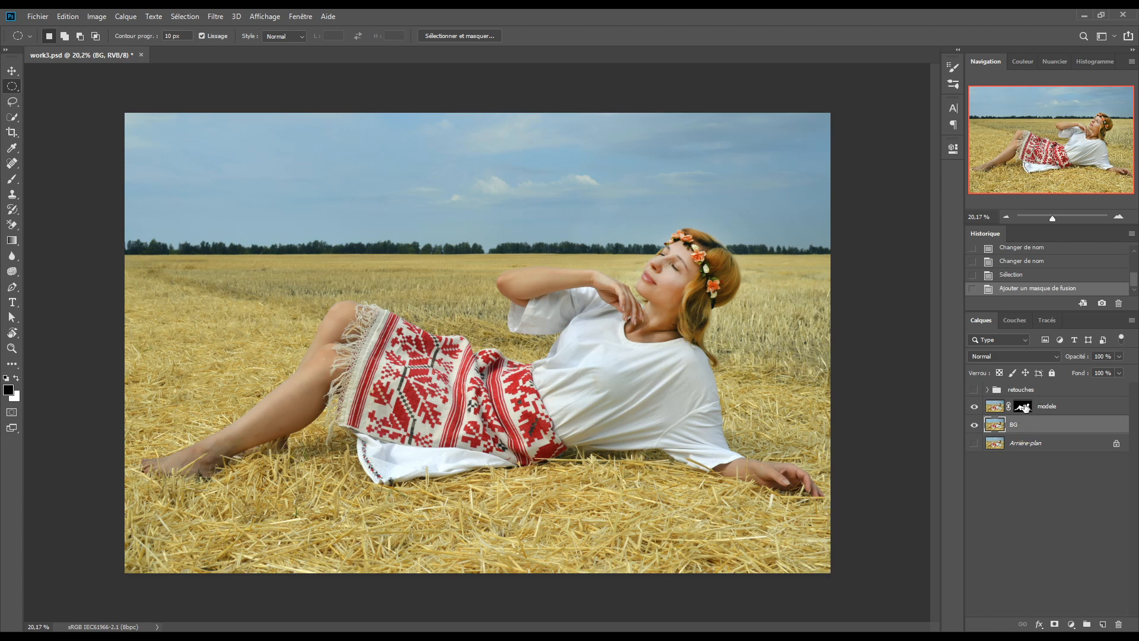
pyautogui.moveTo(1025, 408); pyautogui.dragTo(1028, 412)
pyautogui.keyDown('ctrl'); pyautogui.click(1028, 411); pyautogui.keyUp('ctrl')
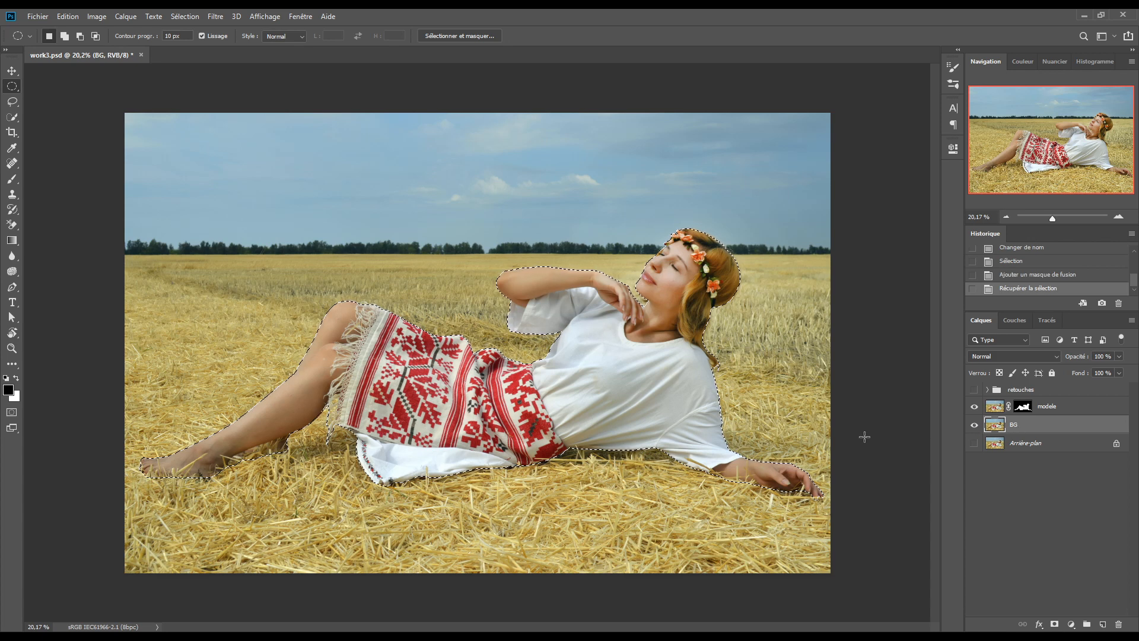
pyautogui.click(184, 17)
pyautogui.moveTo(207, 188)
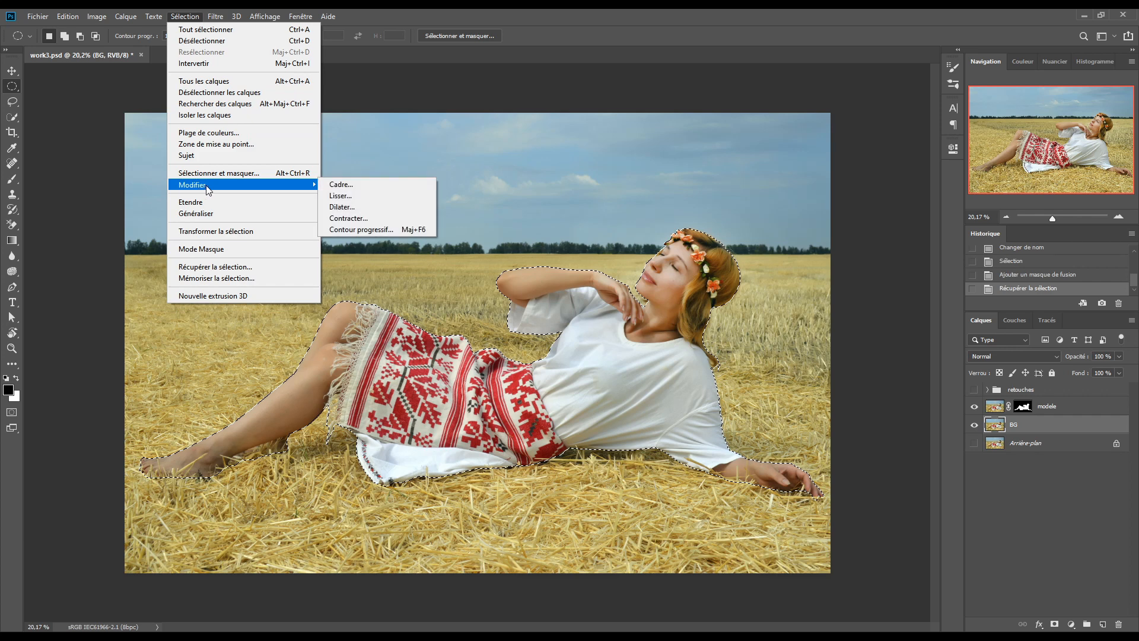
pyautogui.click(347, 207)
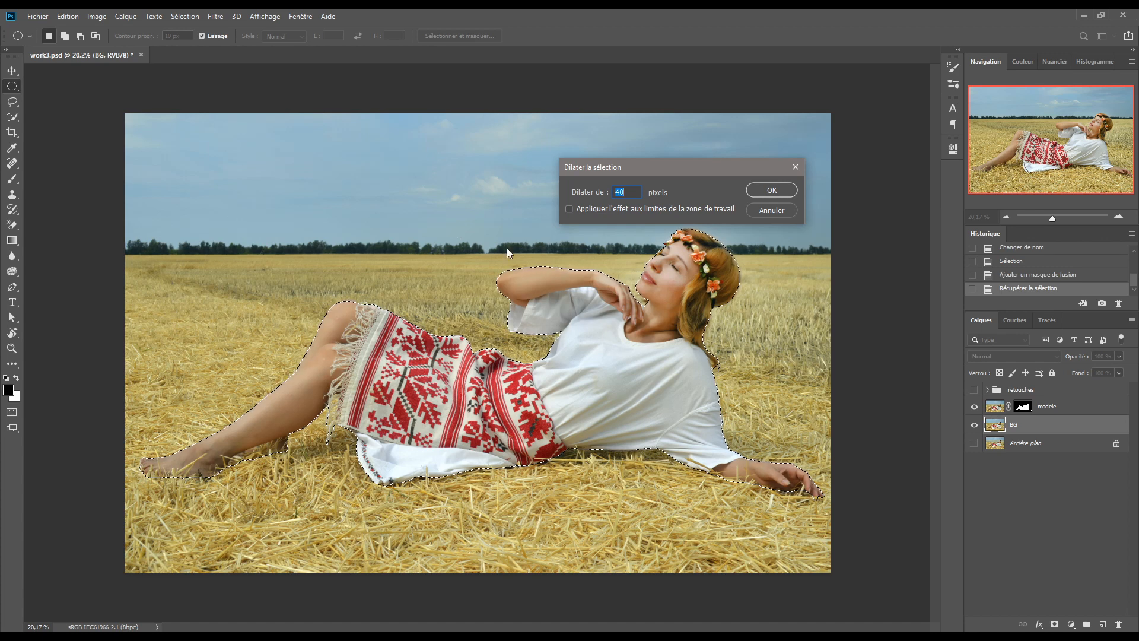
pyautogui.click(773, 190)
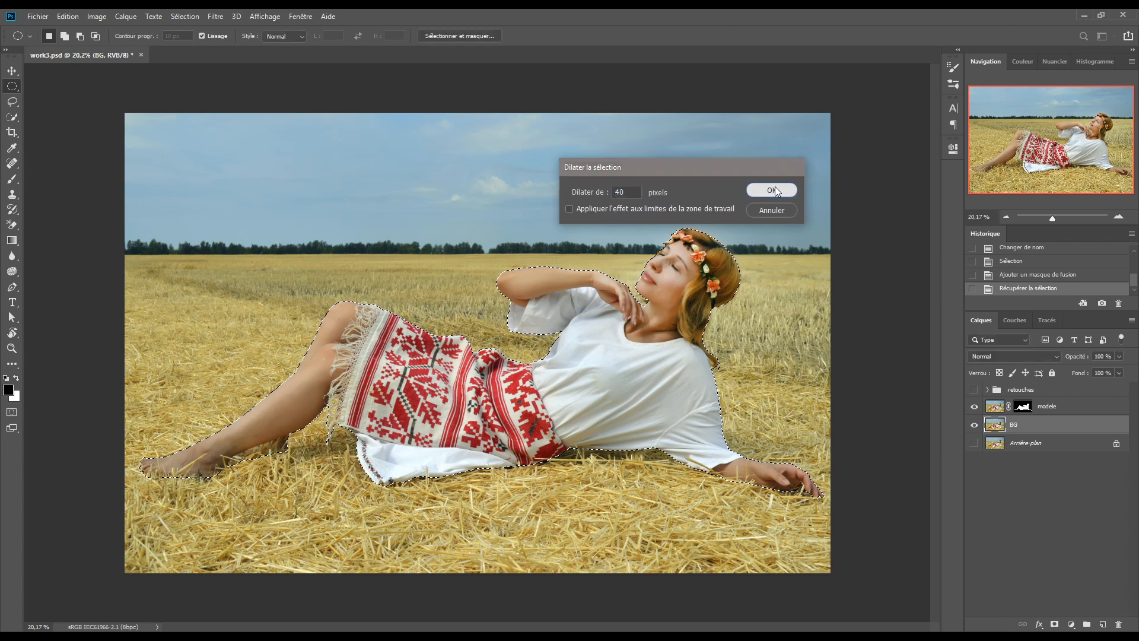
# Fill the expanded selection on the BG layer with Contenu pris en compte and colour adaptation, and clear the selection after checking the fill
pyautogui.rightClick(568, 390)
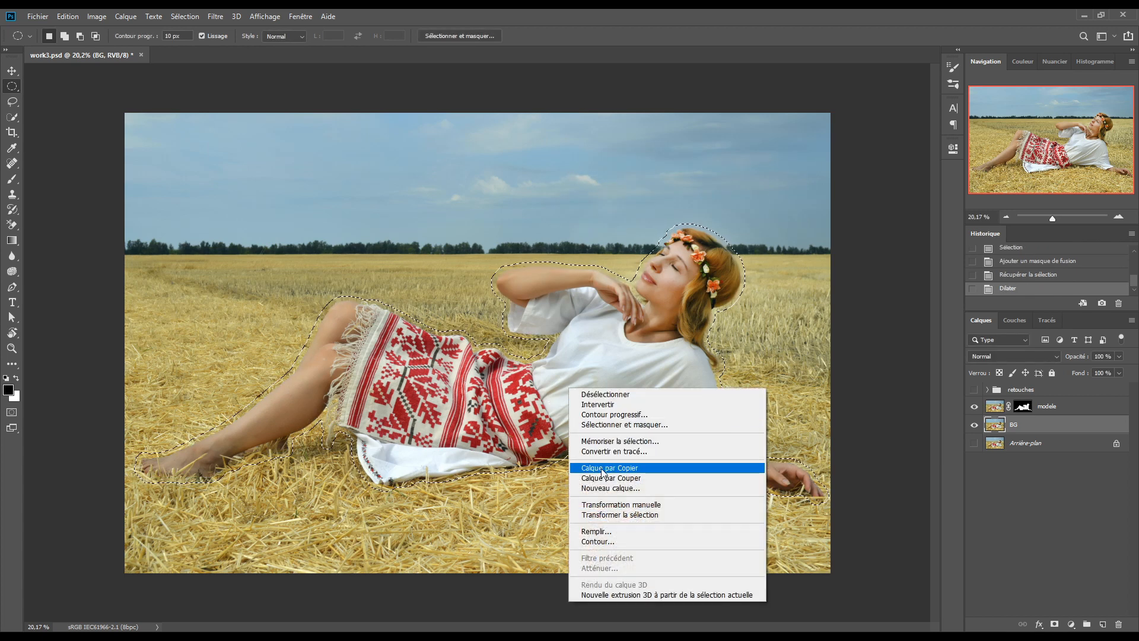
pyautogui.click(598, 531)
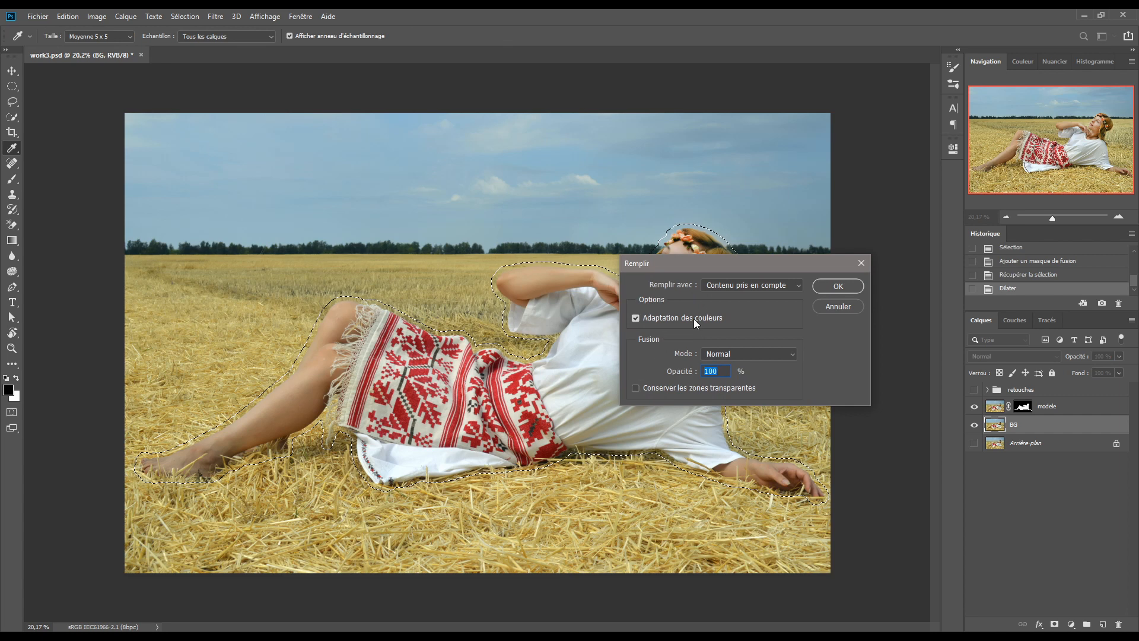
pyautogui.click(752, 286)
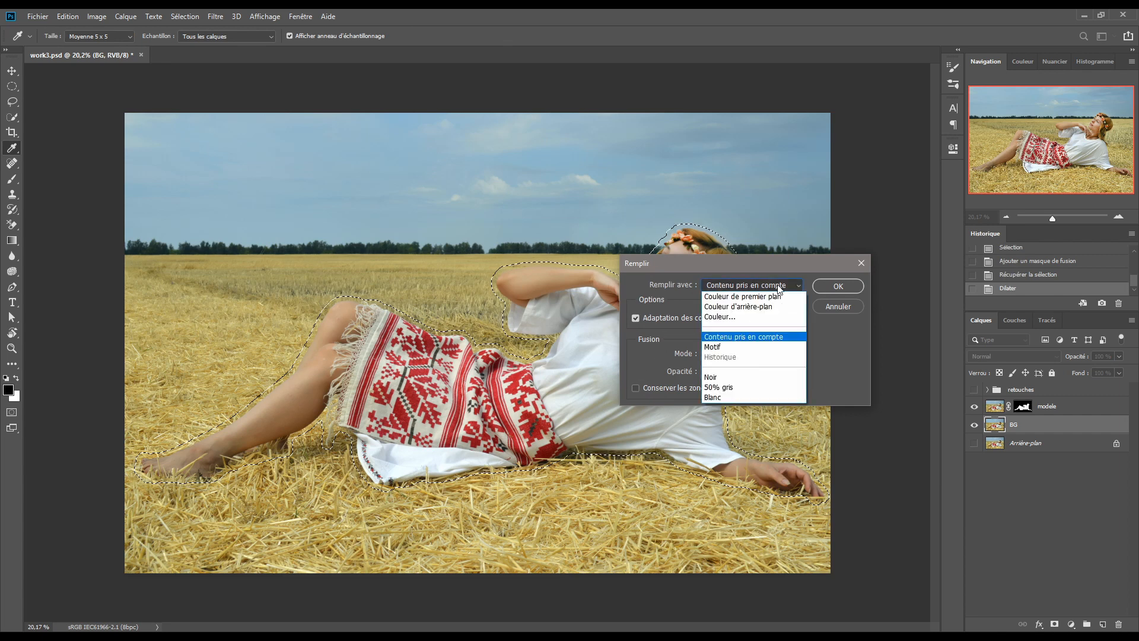
pyautogui.click(738, 337)
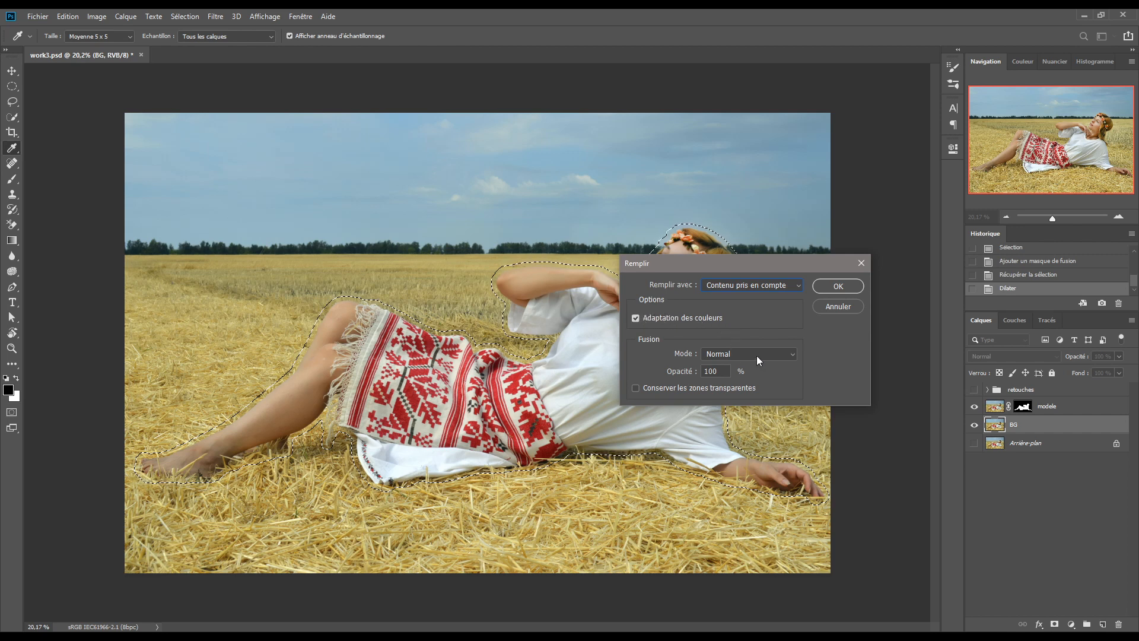
pyautogui.click(832, 286)
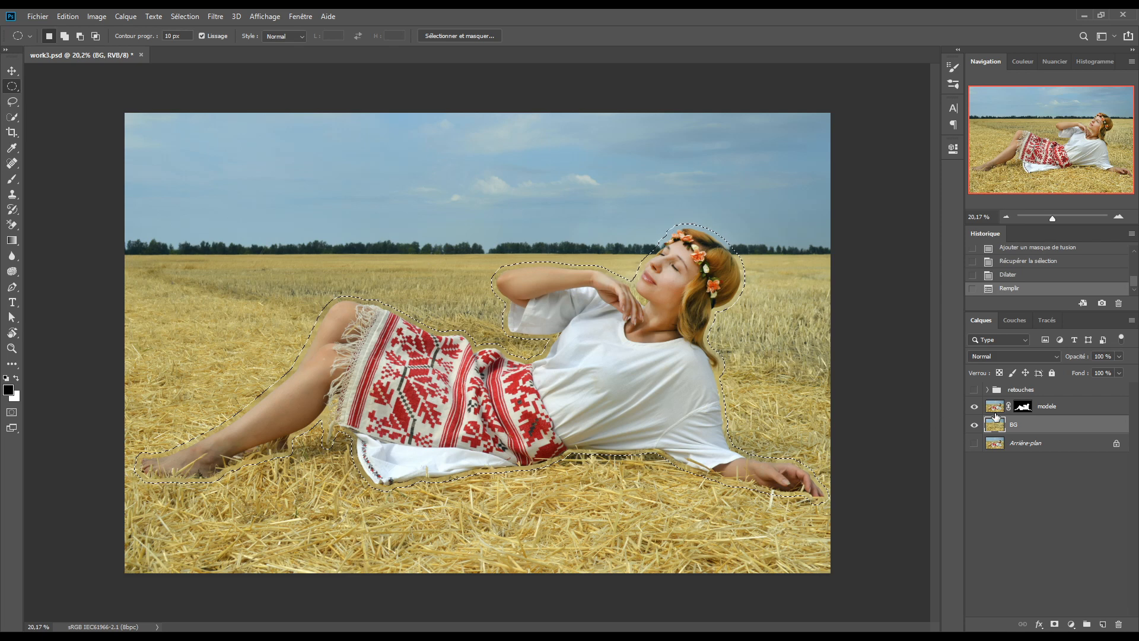
pyautogui.click(974, 407)
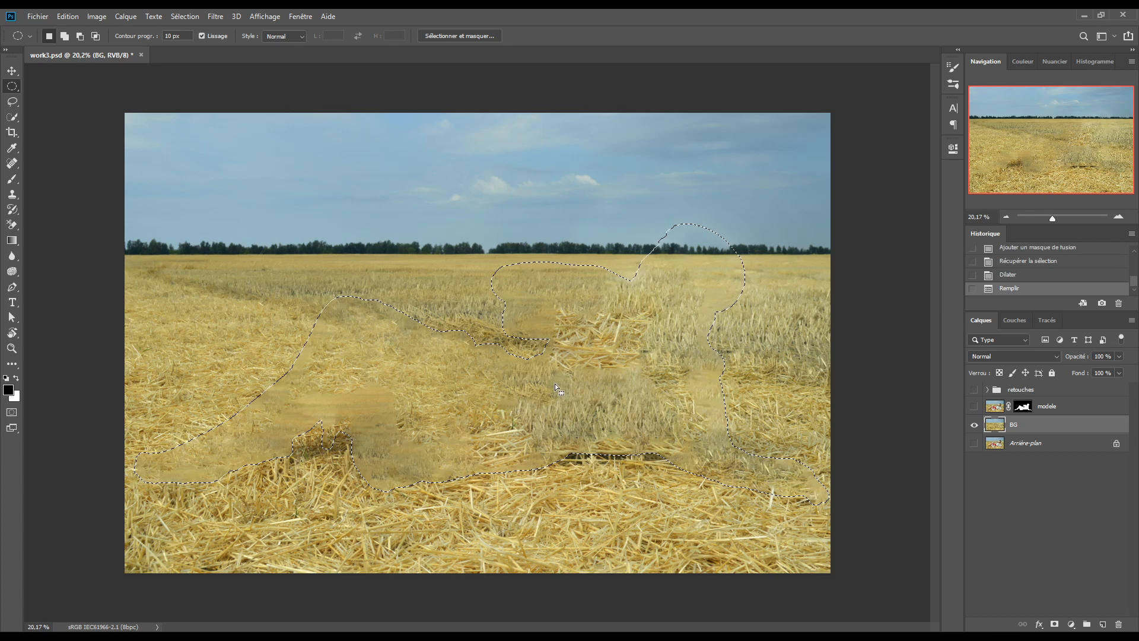
pyautogui.click(974, 407)
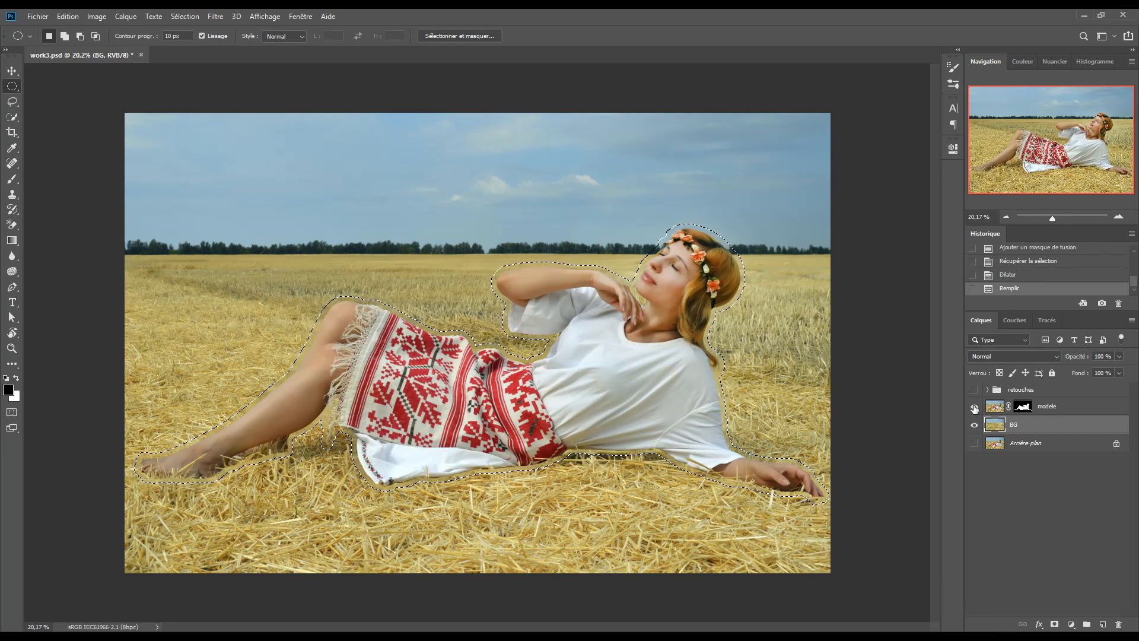
pyautogui.hotkey('ctrl', 'd')
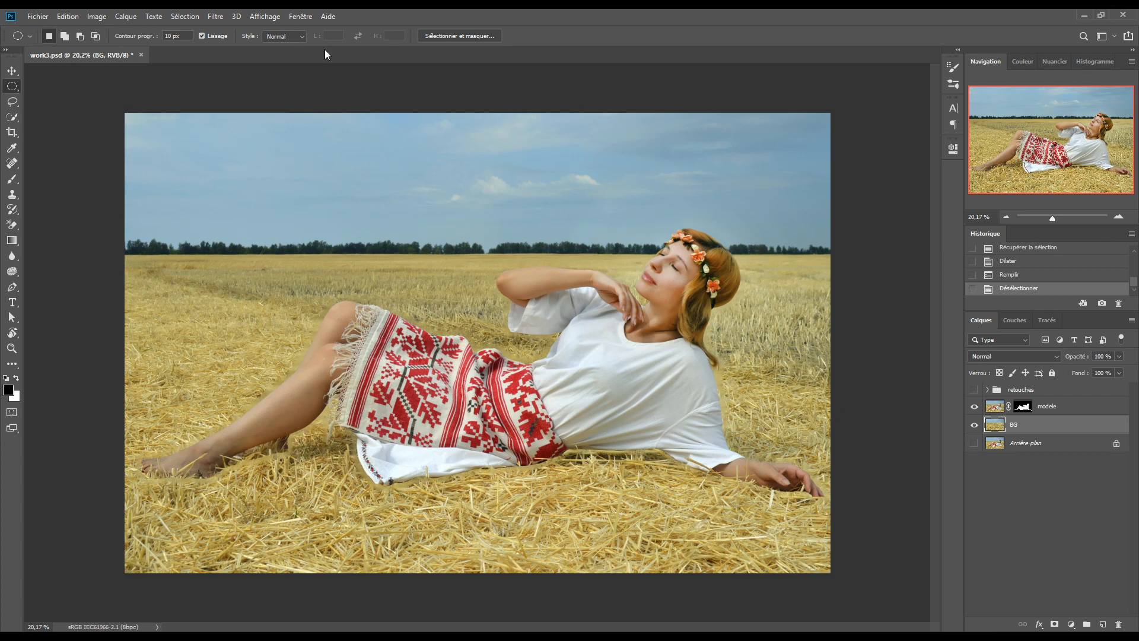
# Set up a Bascule-Décentrement blur of 63 px on the BG layer, centred on the skirt's white hem, with the upper transition ending just below the horizon
pyautogui.click(217, 17)
pyautogui.moveTo(247, 230)
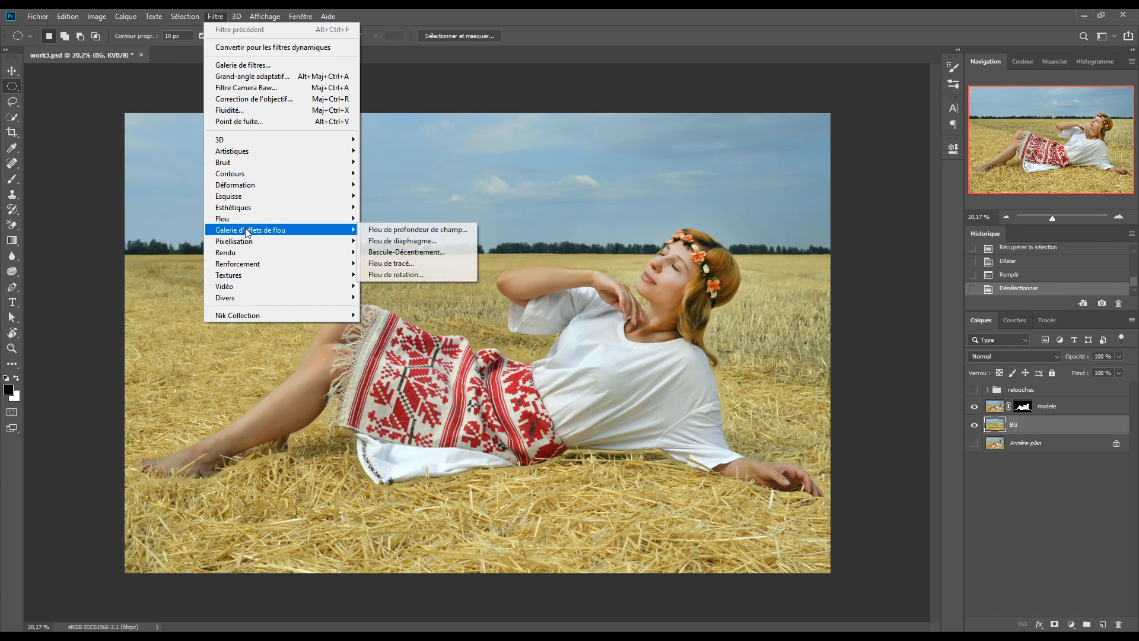
pyautogui.click(405, 252)
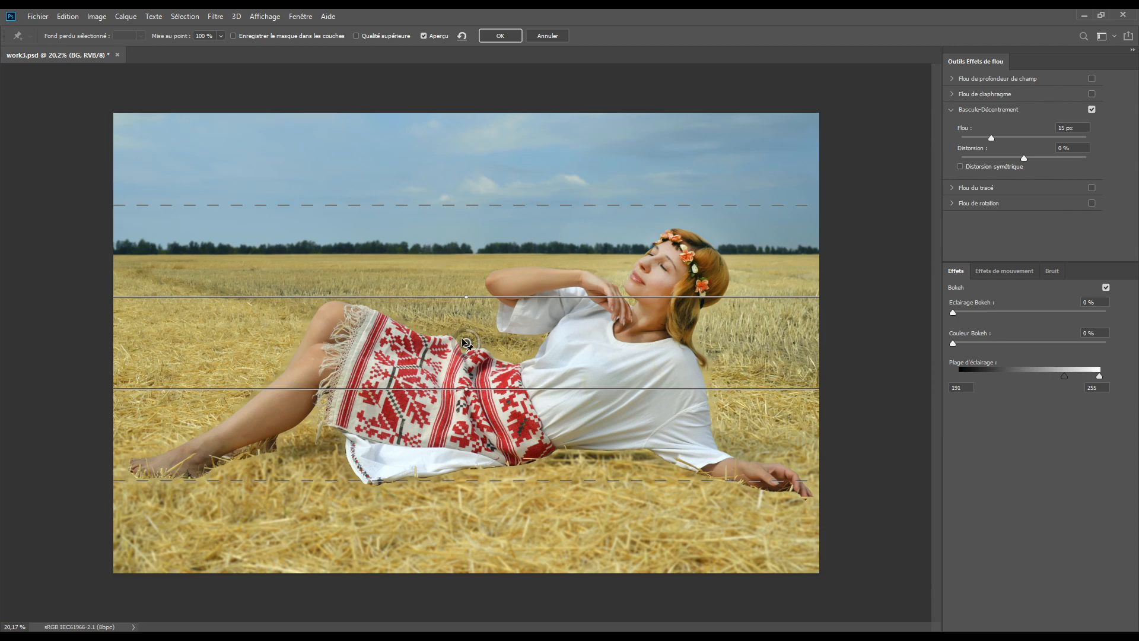
pyautogui.moveTo(466, 344); pyautogui.dragTo(431, 470)
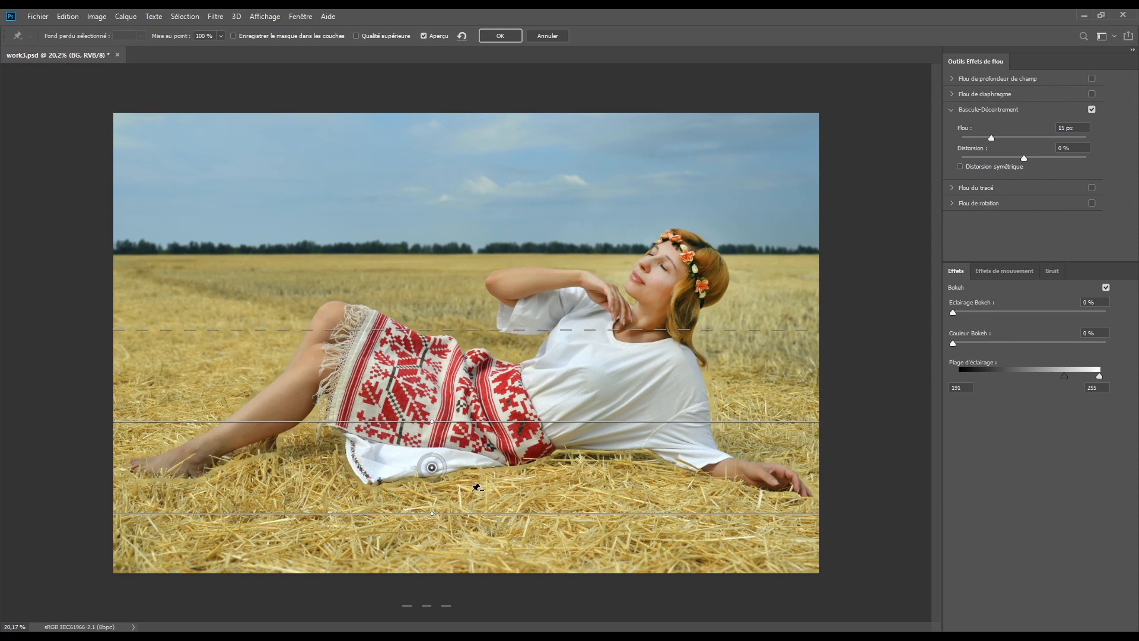
pyautogui.moveTo(469, 422); pyautogui.dragTo(468, 339)
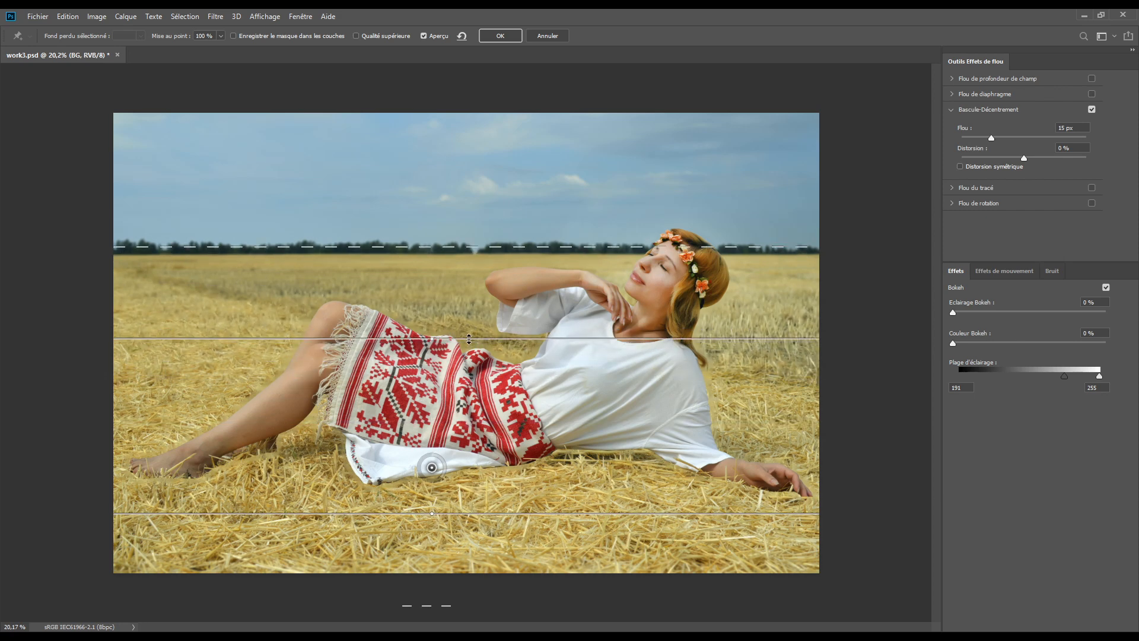
pyautogui.moveTo(461, 245); pyautogui.dragTo(457, 271)
pyautogui.moveTo(991, 137); pyautogui.dragTo(1015, 141)
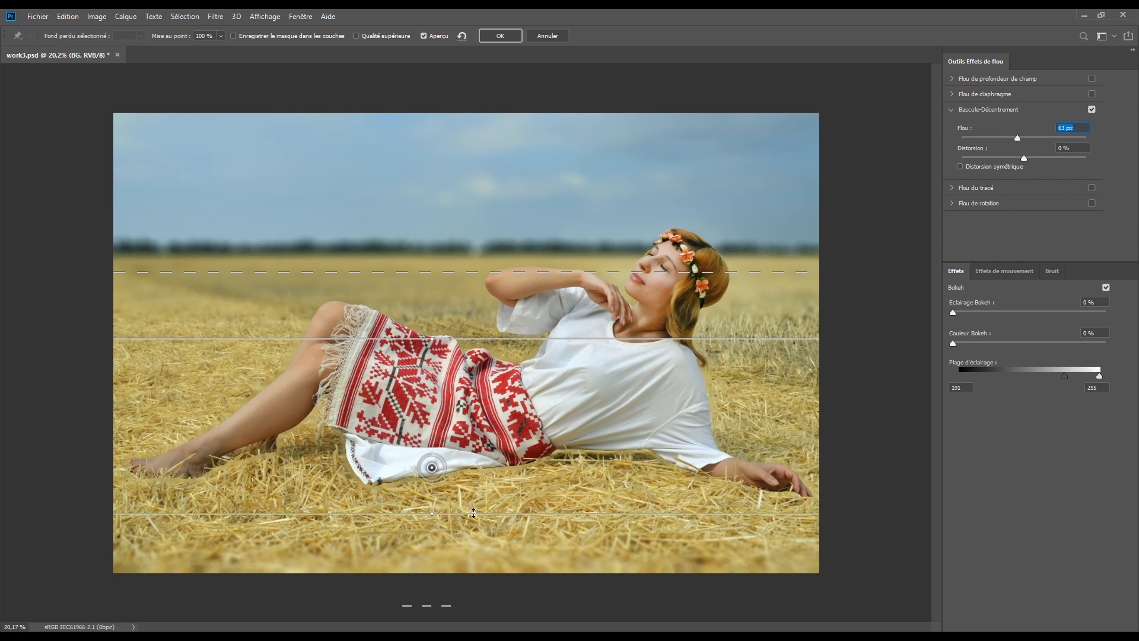
# Lower the bottom focus line and the upper dashed transition line slightly, and apply the tilt-shift blur
pyautogui.moveTo(474, 512); pyautogui.dragTo(470, 522)
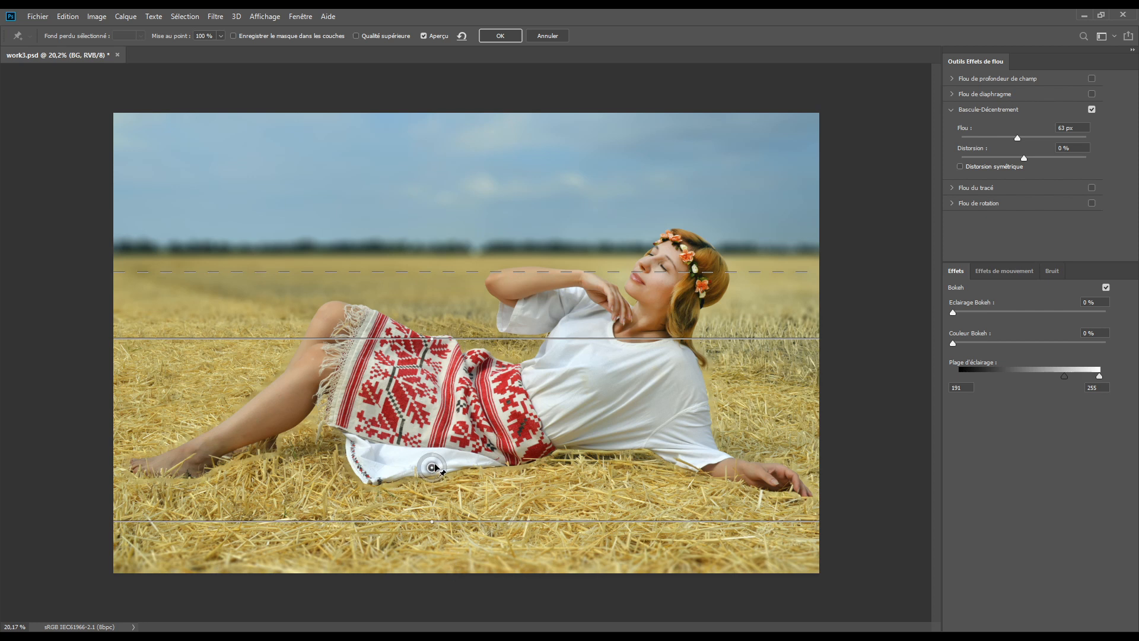
pyautogui.moveTo(431, 467); pyautogui.dragTo(433, 467)
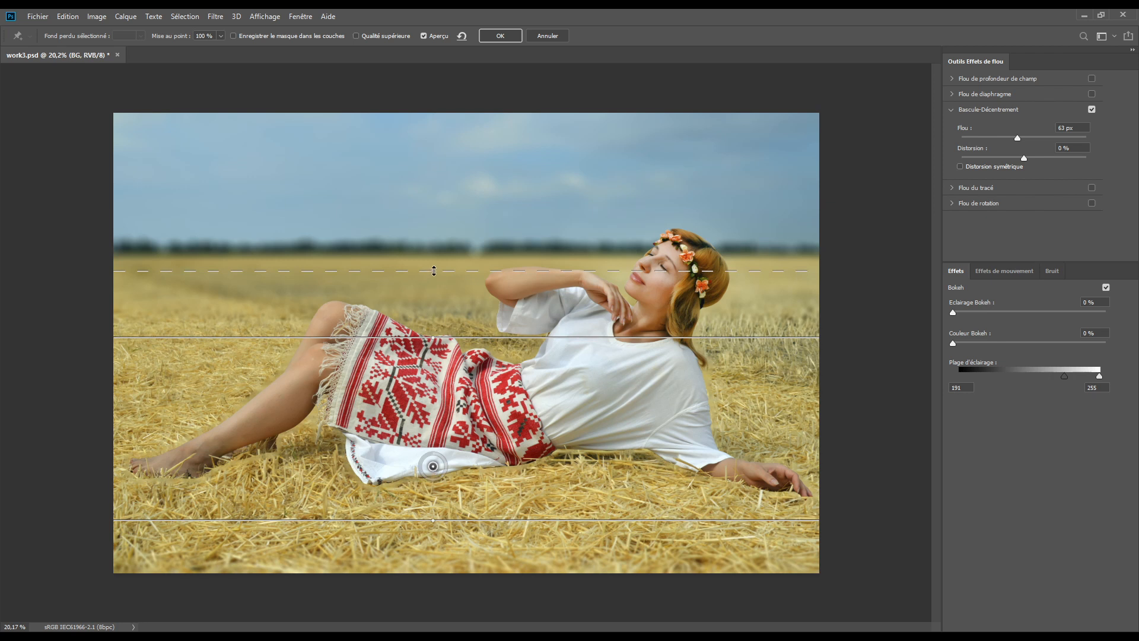
pyautogui.moveTo(434, 270); pyautogui.dragTo(435, 273)
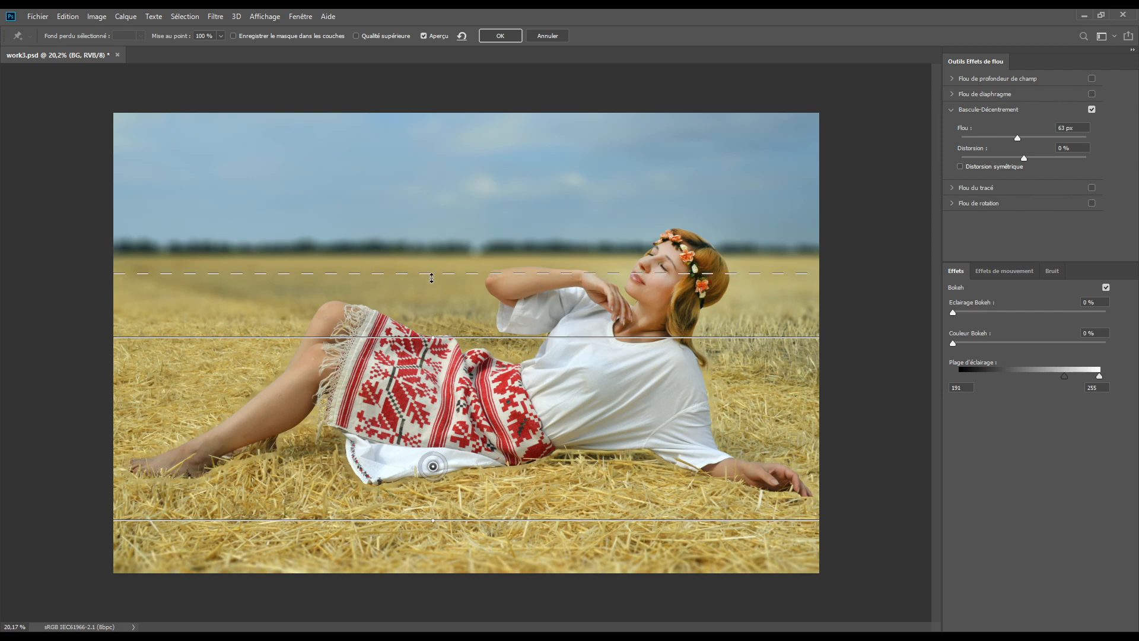
pyautogui.moveTo(431, 273); pyautogui.dragTo(432, 282)
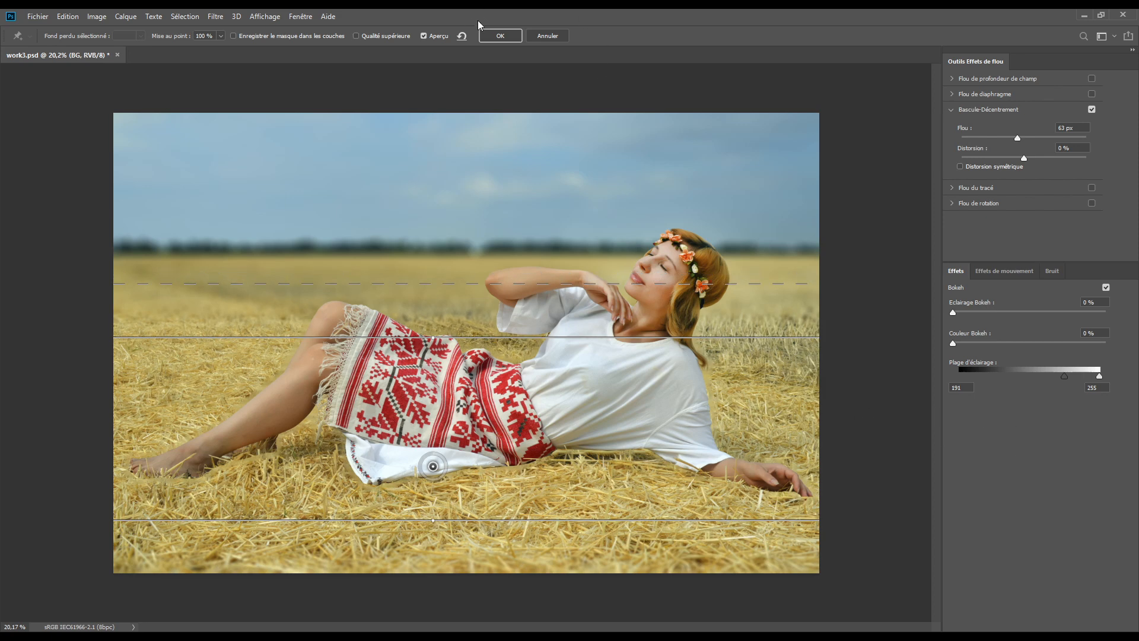
pyautogui.click(500, 37)
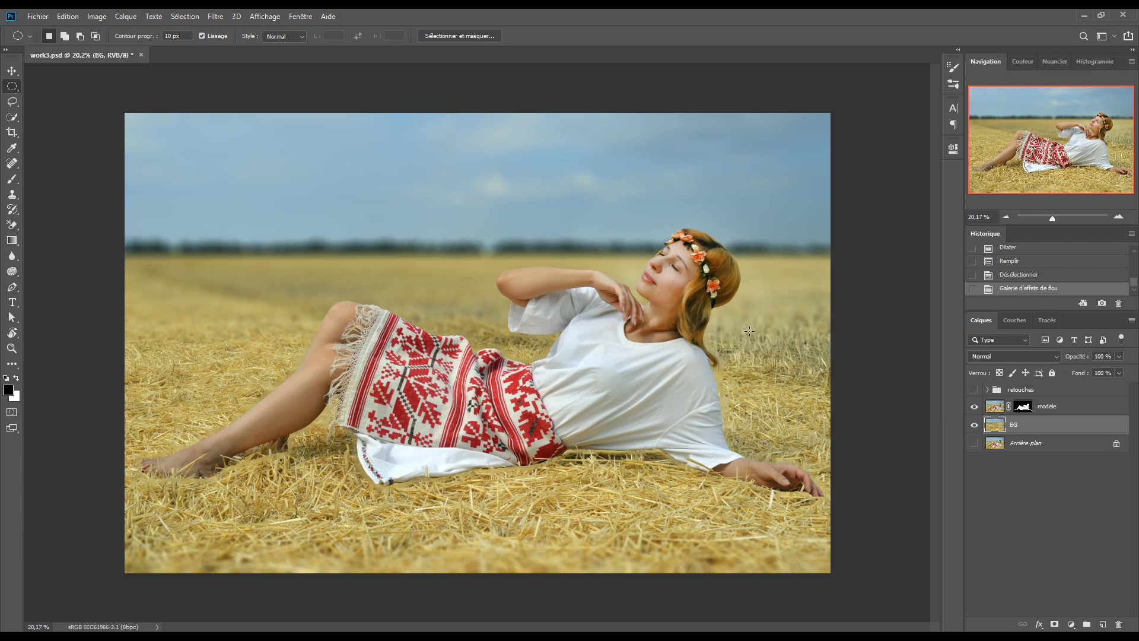
# Move the ombres layer out of the retouches group to between modele and BG, and make it visible
pyautogui.click(988, 389)
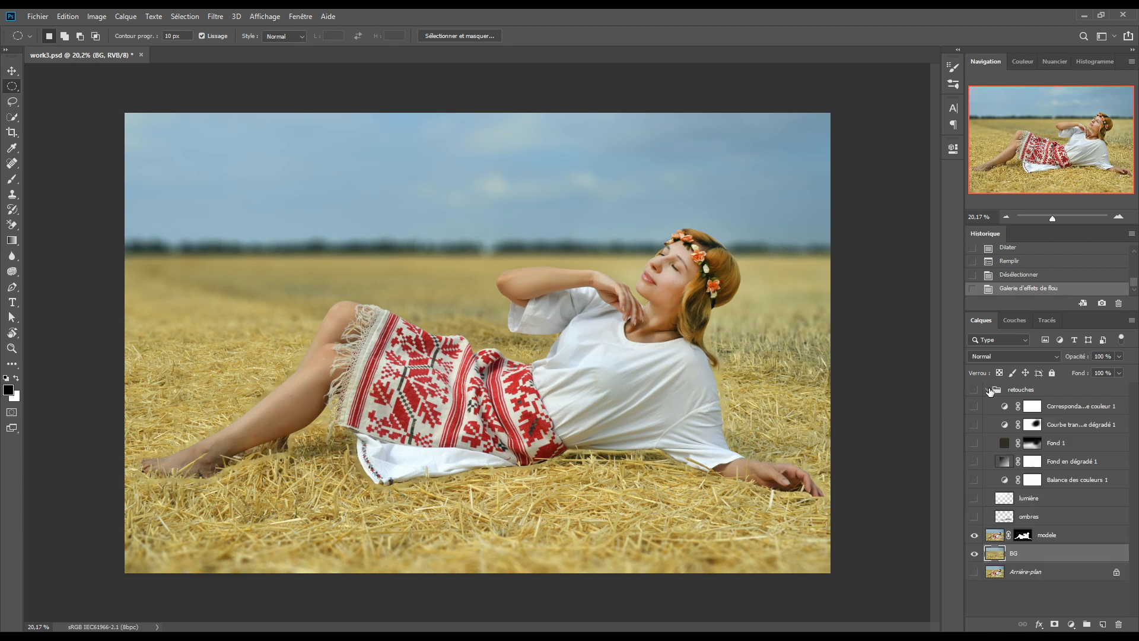
pyautogui.click(1048, 518)
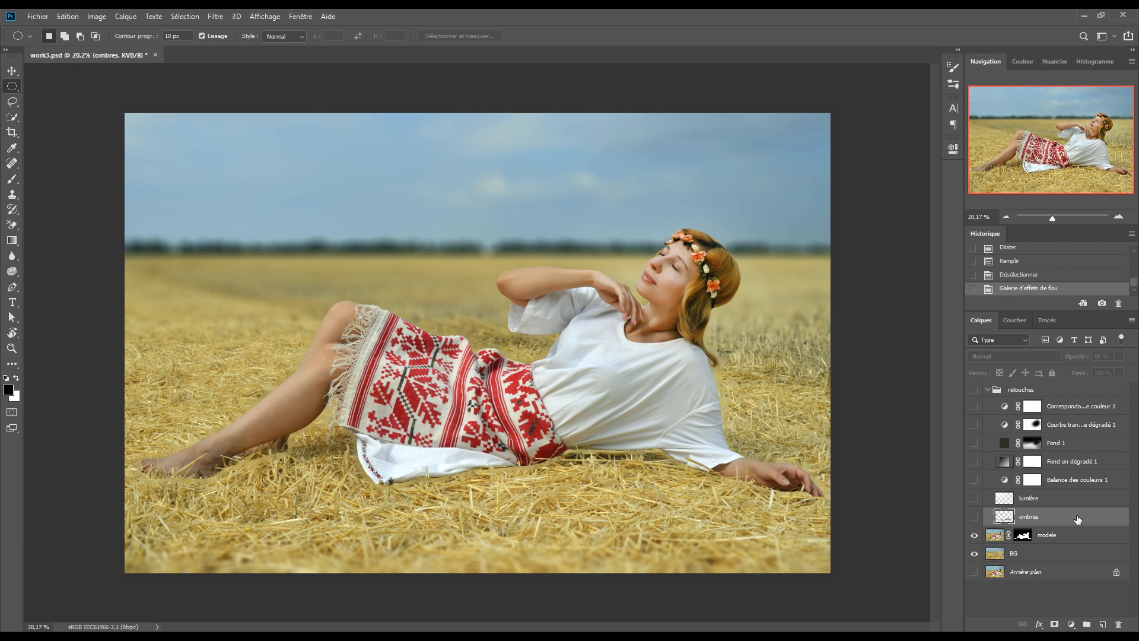
pyautogui.moveTo(1078, 519); pyautogui.dragTo(1076, 547)
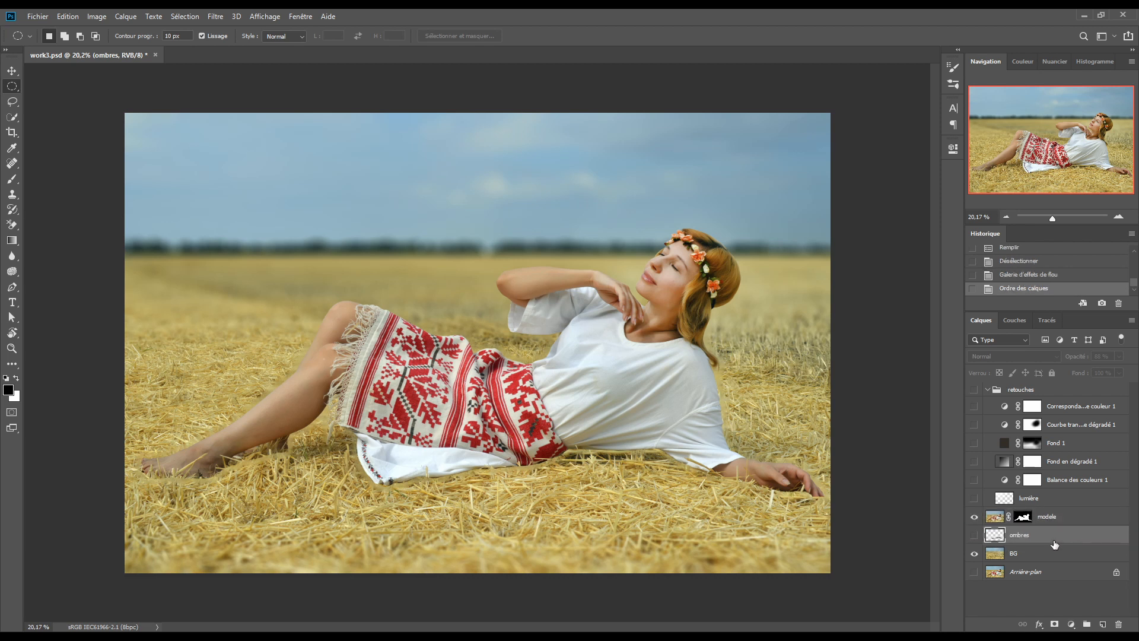
pyautogui.click(974, 536)
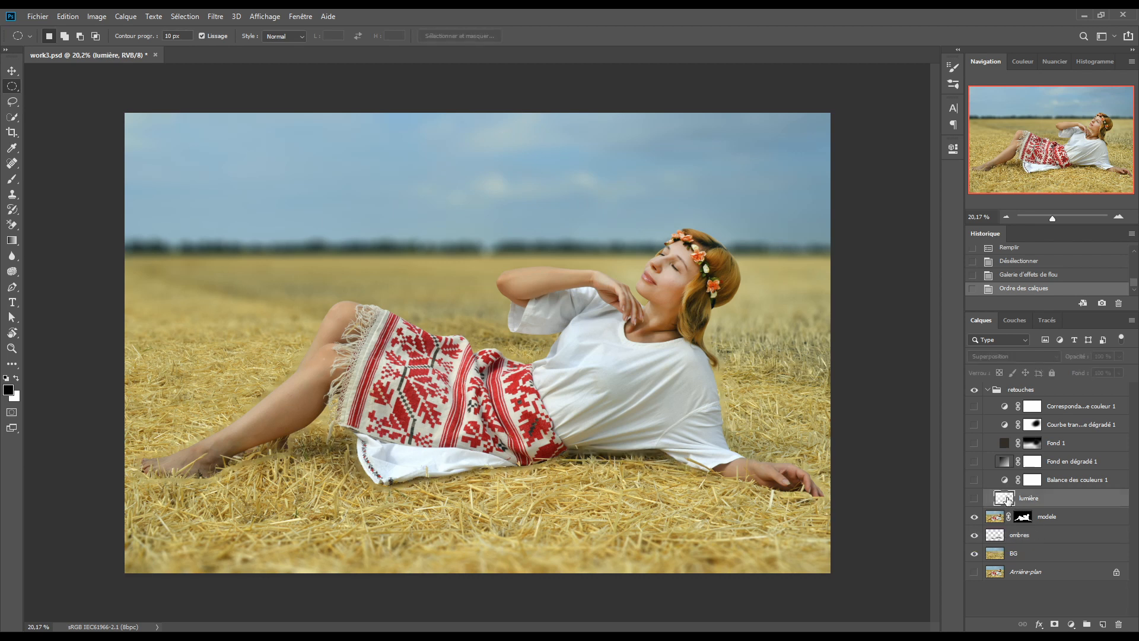
# Show the lumière layer and the Balance des couleurs 1 adjustment, comparing the image with and without the colour balance
pyautogui.click(974, 498)
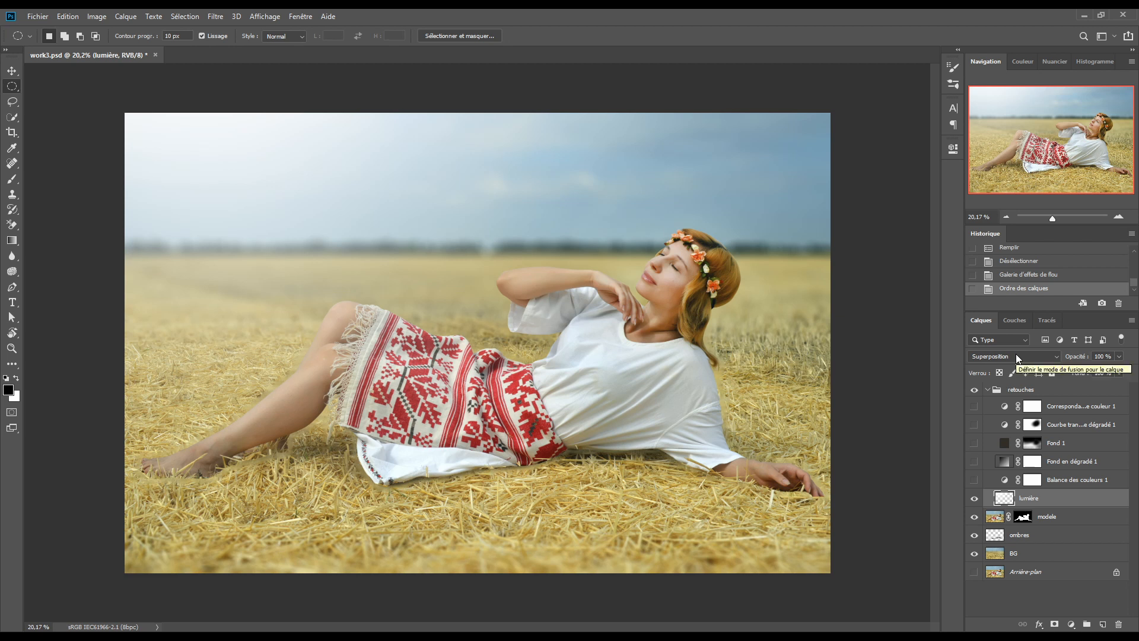
pyautogui.click(1007, 481)
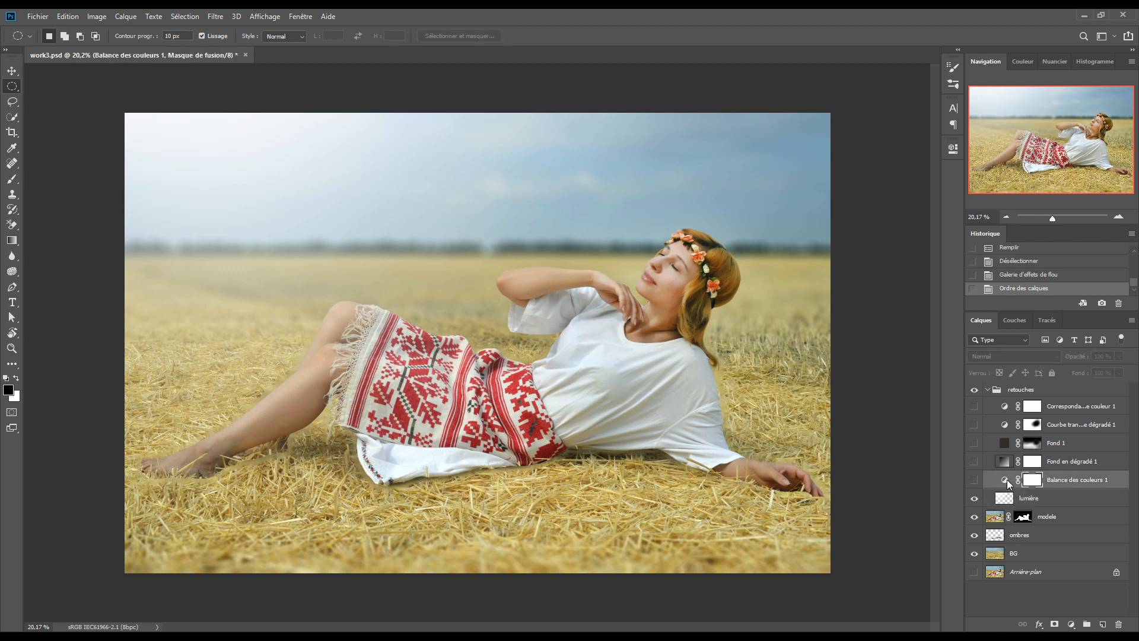
pyautogui.click(972, 482)
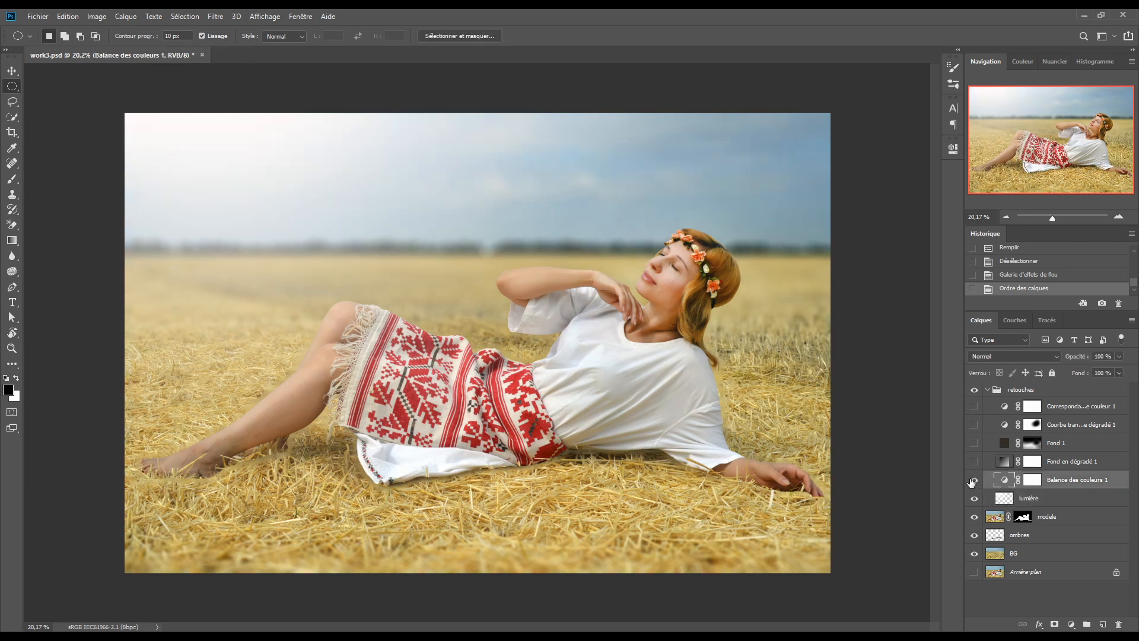
pyautogui.click(973, 482)
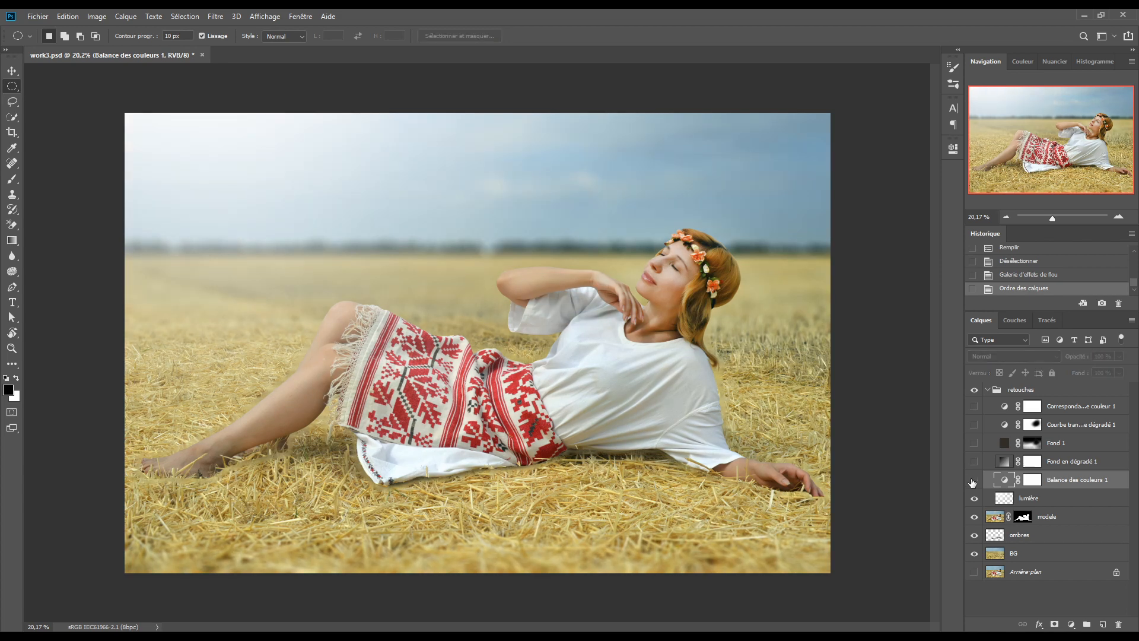
pyautogui.click(973, 481)
pyautogui.click(973, 481)
pyautogui.click(973, 482)
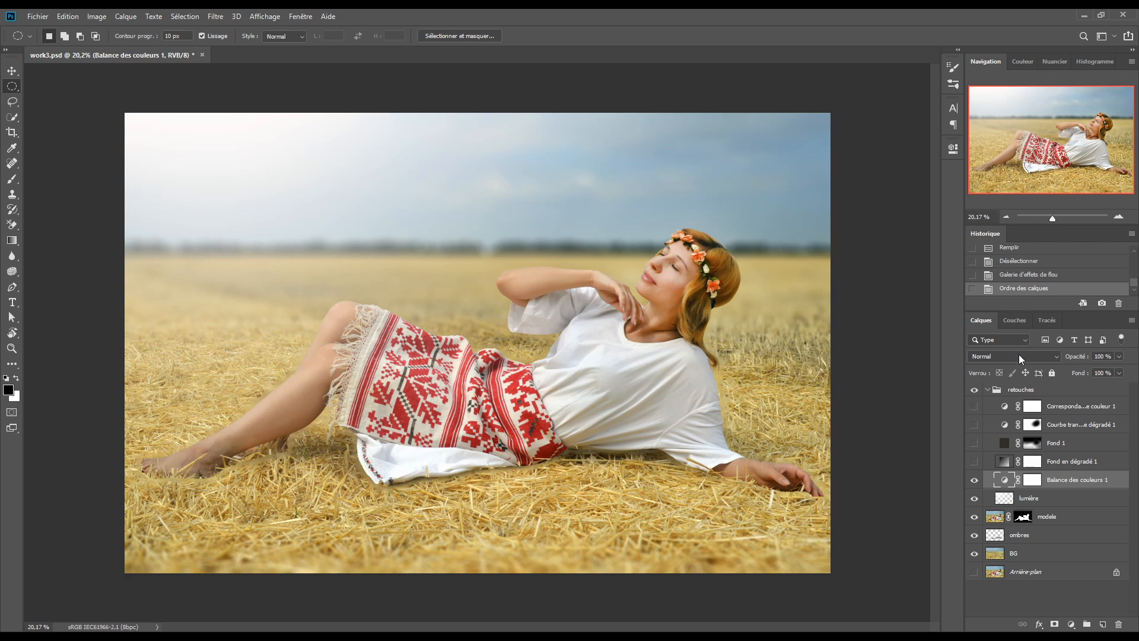
# Turn on the Fond en dégradé 1 layer after comparing its effect, and make the Fond 1 layer visible
pyautogui.click(1003, 462)
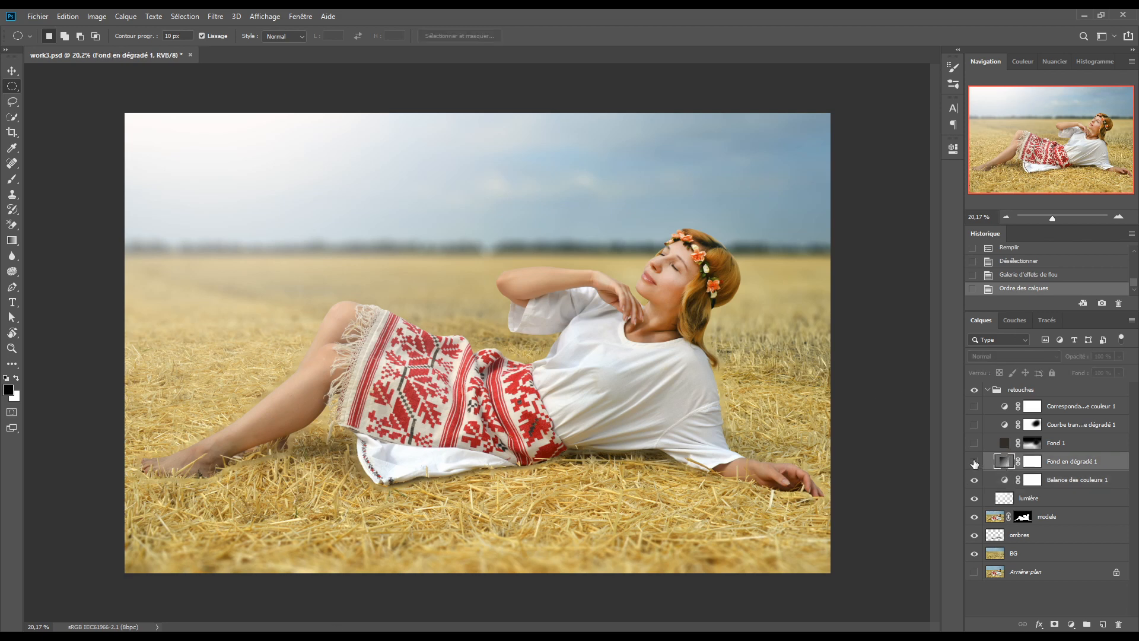
pyautogui.click(973, 462)
pyautogui.click(974, 462)
pyautogui.click(974, 461)
pyautogui.click(1006, 443)
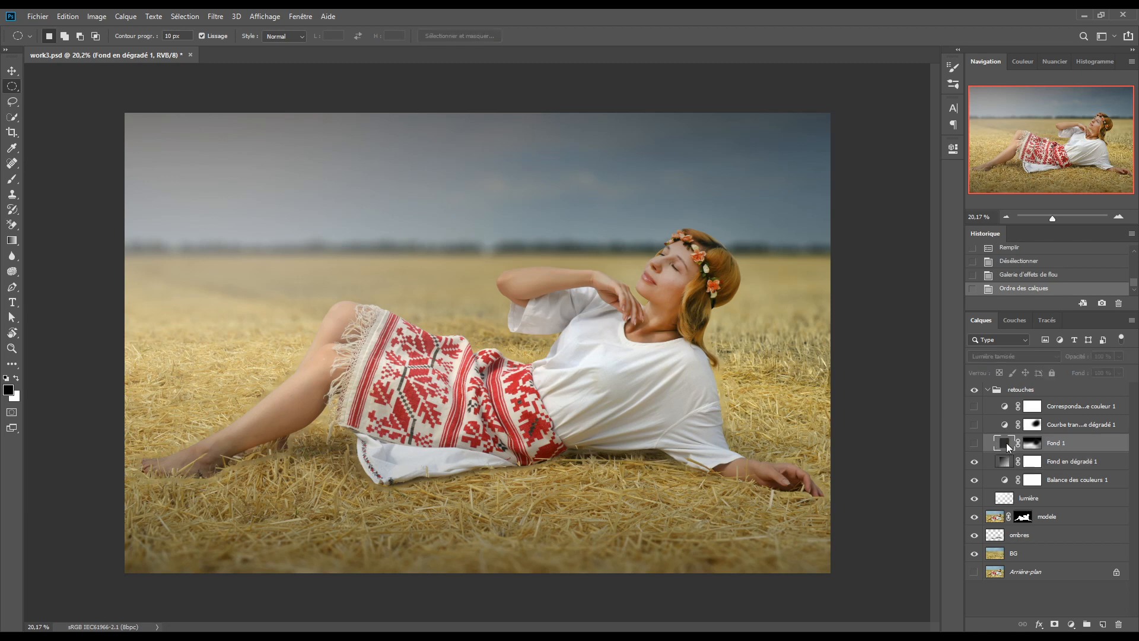
pyautogui.click(974, 443)
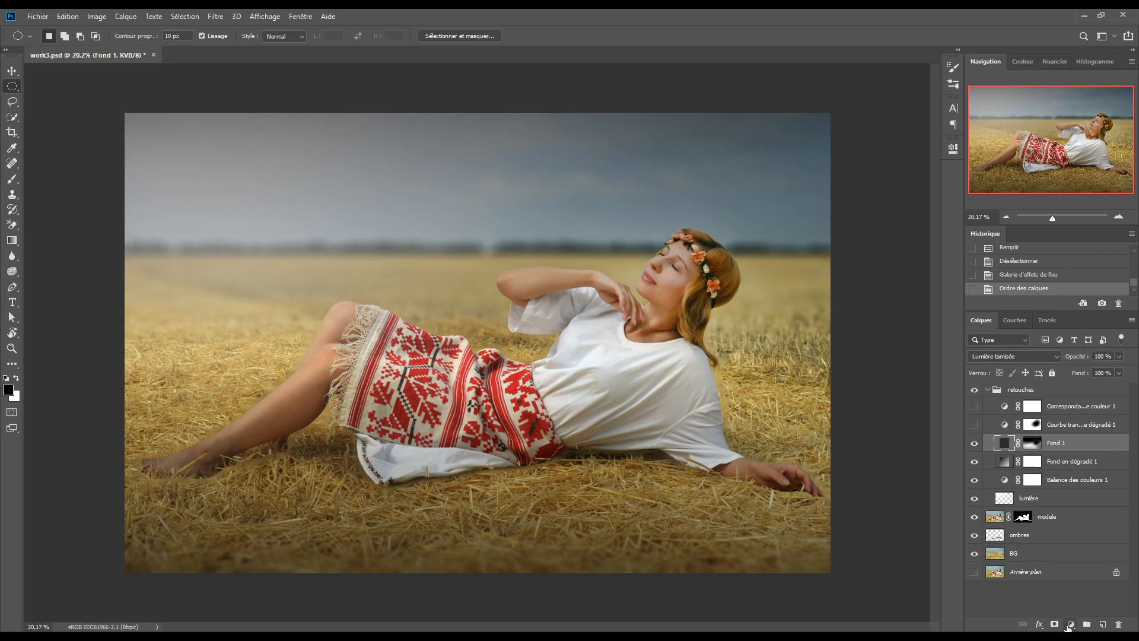
# Examine the Fond 1 layer's solid fill colour without editing it, and view its mask alone before returning to the image
pyautogui.click(1069, 626)
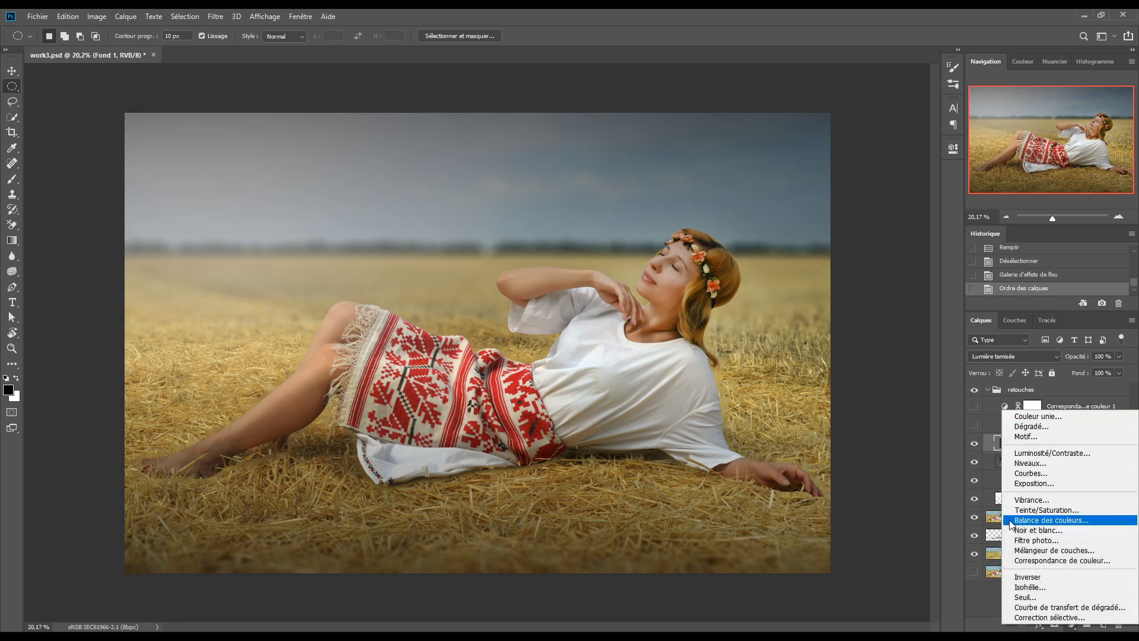
pyautogui.click(982, 593)
pyautogui.doubleClick(1004, 443)
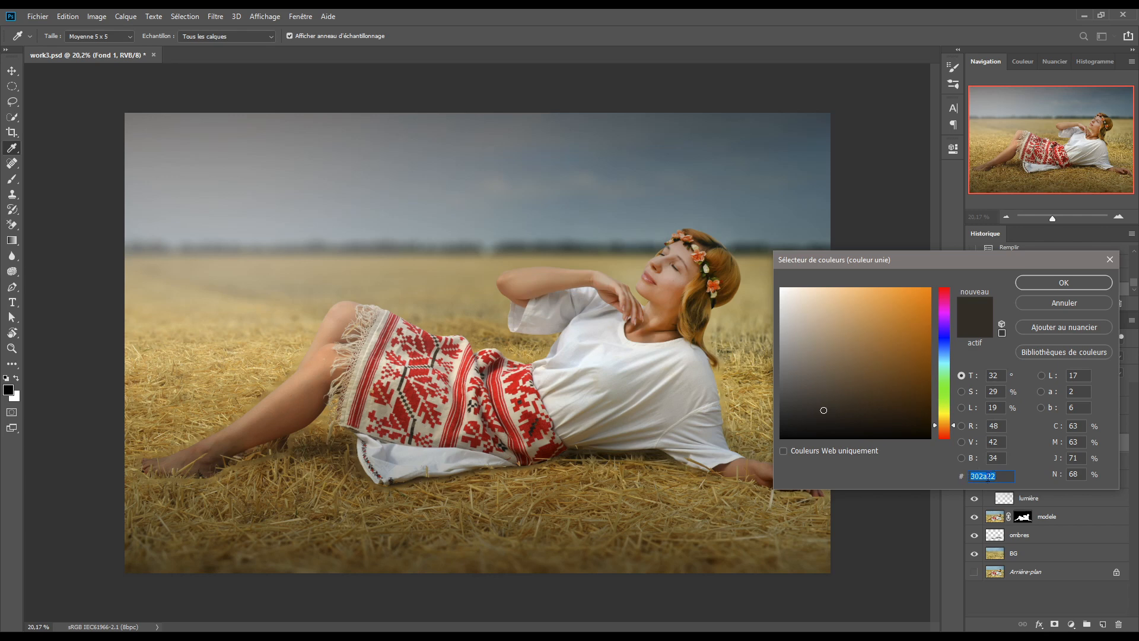
pyautogui.click(1057, 300)
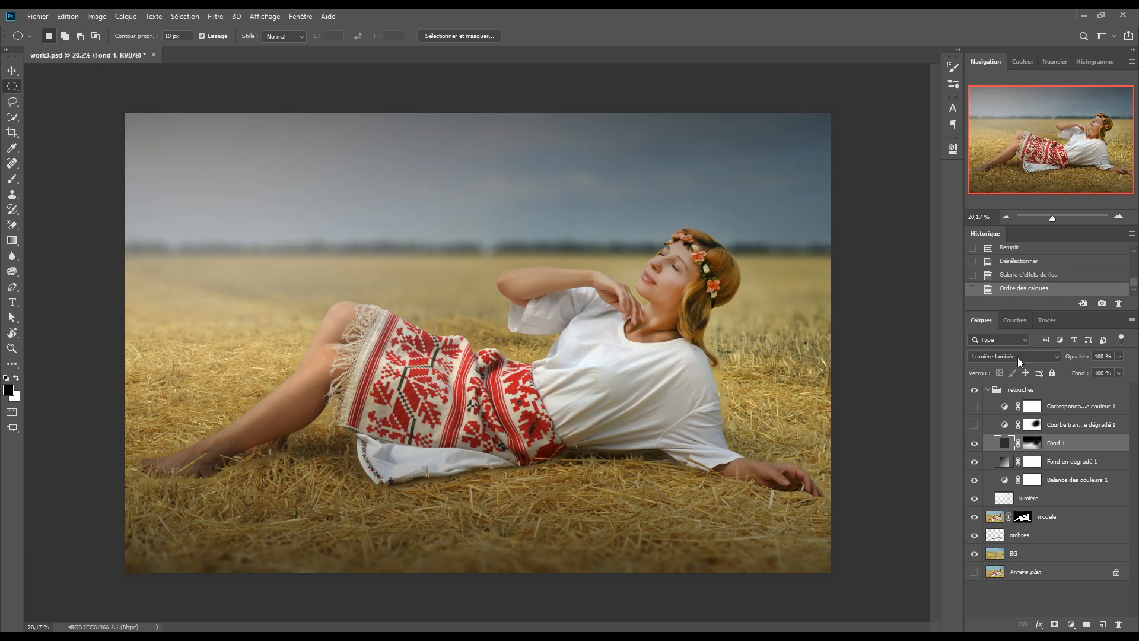
pyautogui.click(1033, 442)
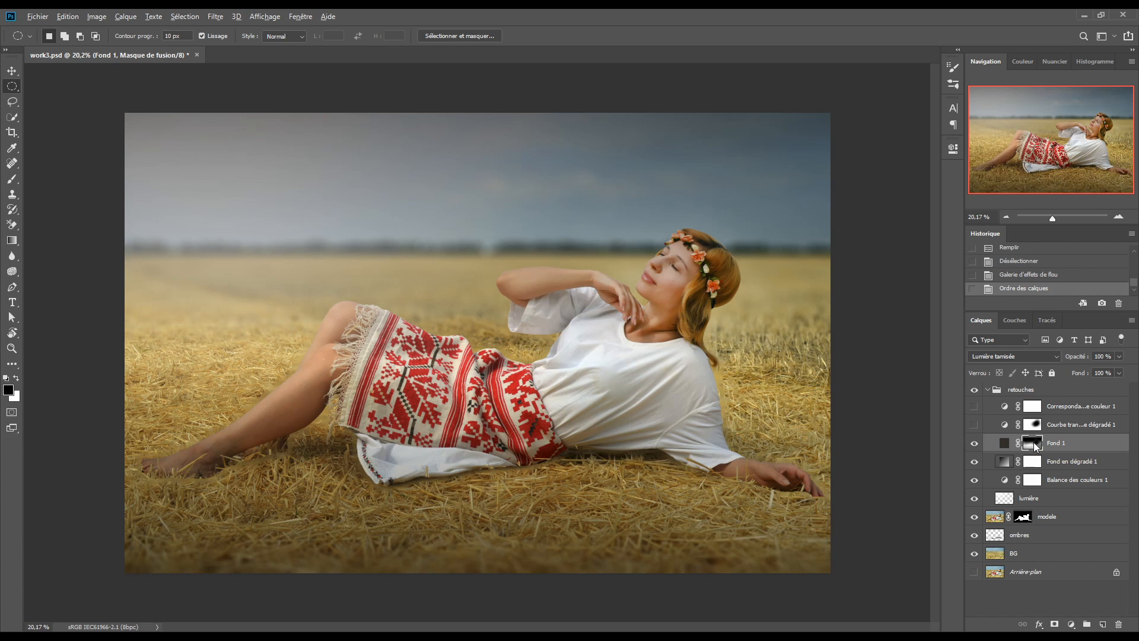
pyautogui.keyDown('alt'); pyautogui.click(1033, 442); pyautogui.keyUp('alt')
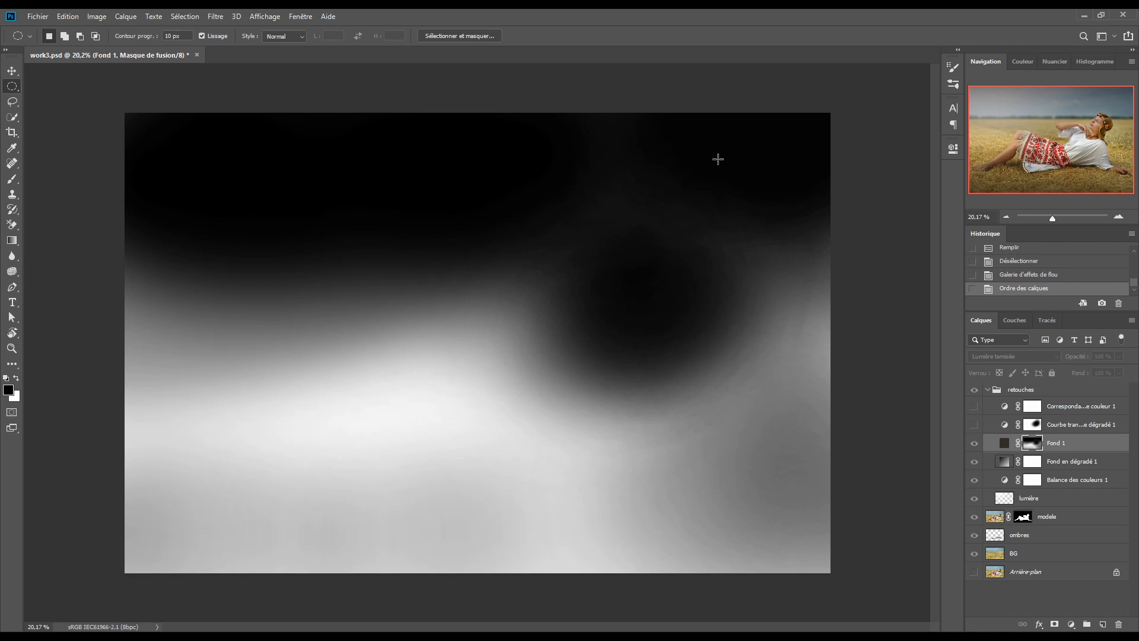
pyautogui.keyDown('alt'); pyautogui.click(1030, 441); pyautogui.keyUp('alt')
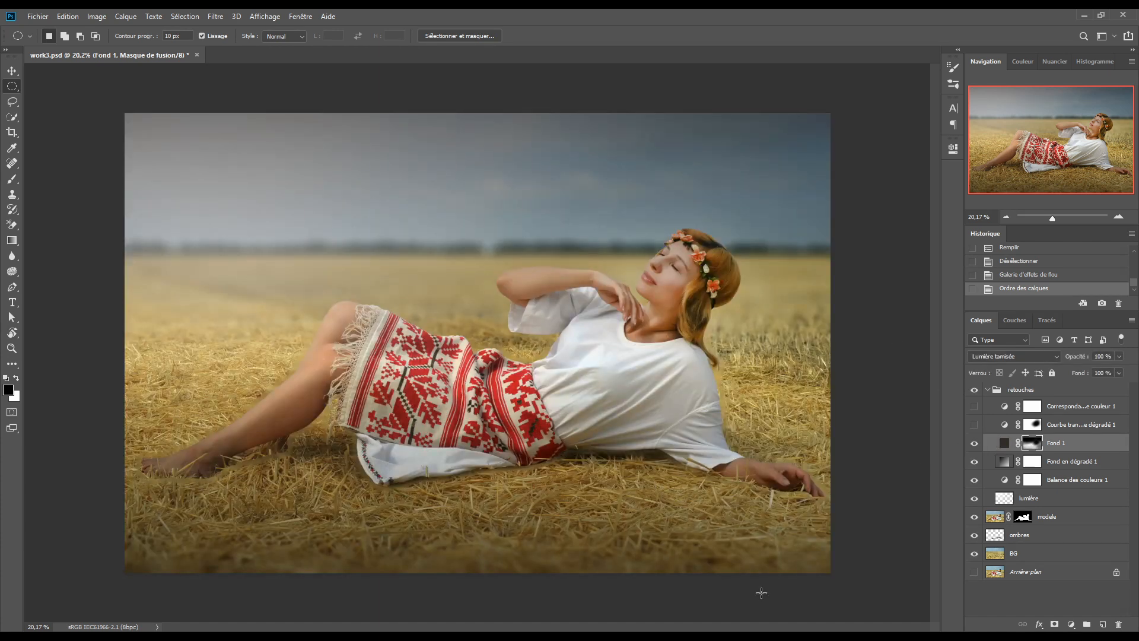
pyautogui.click(1003, 443)
# Turn on the Courbe de transfert de dégradé 1 adjustment, comparing the image with and without it
pyautogui.click(1006, 425)
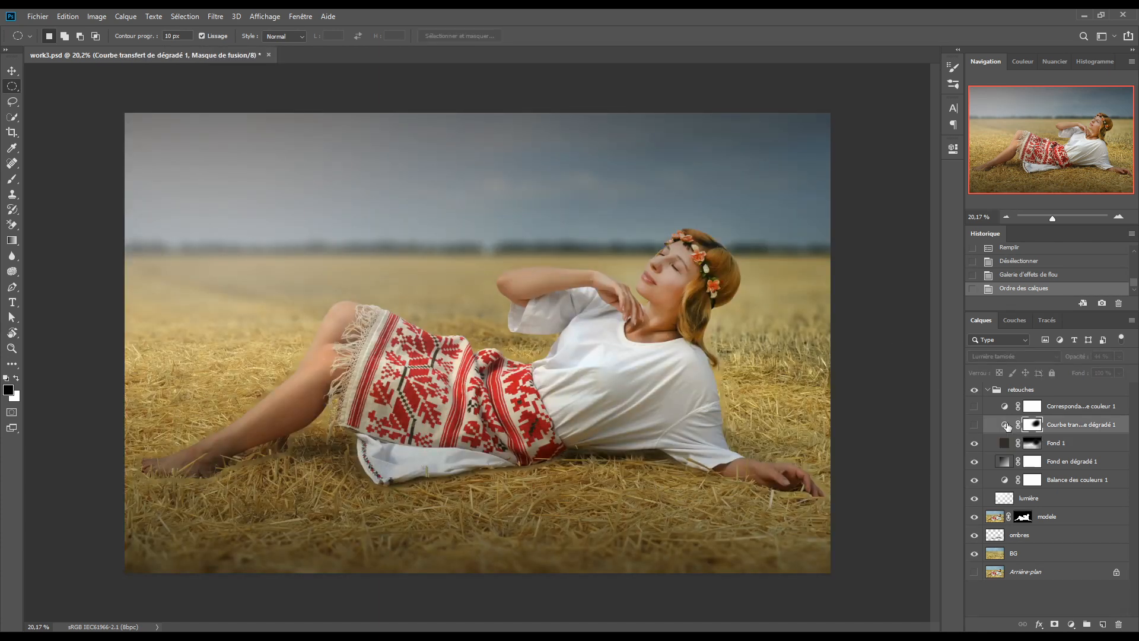
pyautogui.click(1006, 423)
pyautogui.click(974, 425)
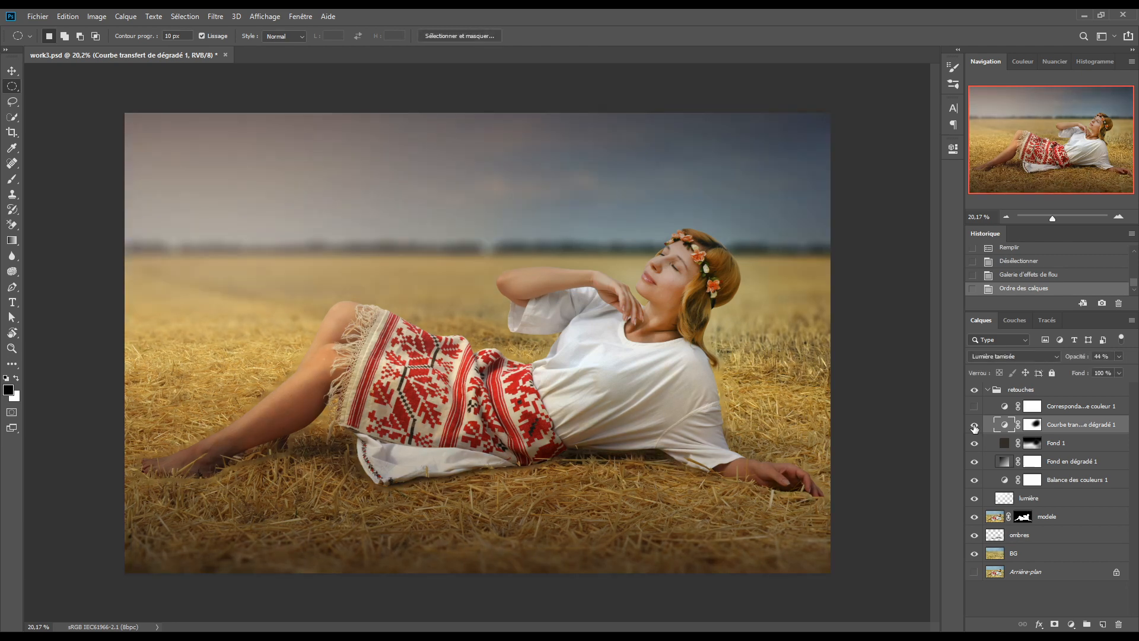
pyautogui.click(973, 425)
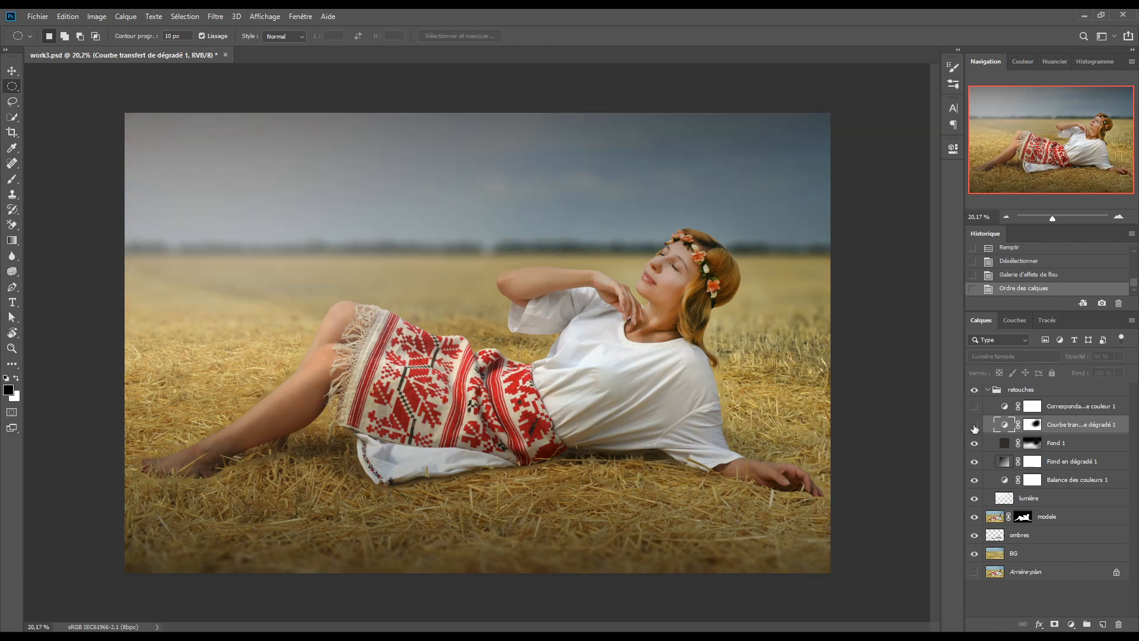
pyautogui.click(974, 426)
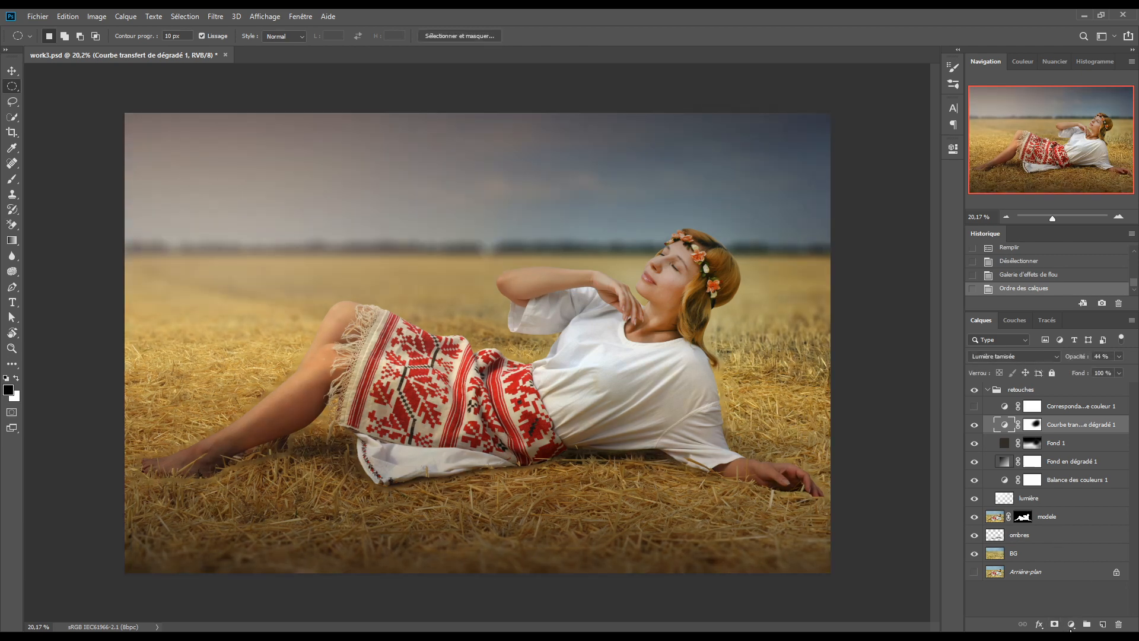
# Examine the gradient map's violet-orange gradient and the preset options in the gradient editor, and leave without saving changes
pyautogui.click(1071, 626)
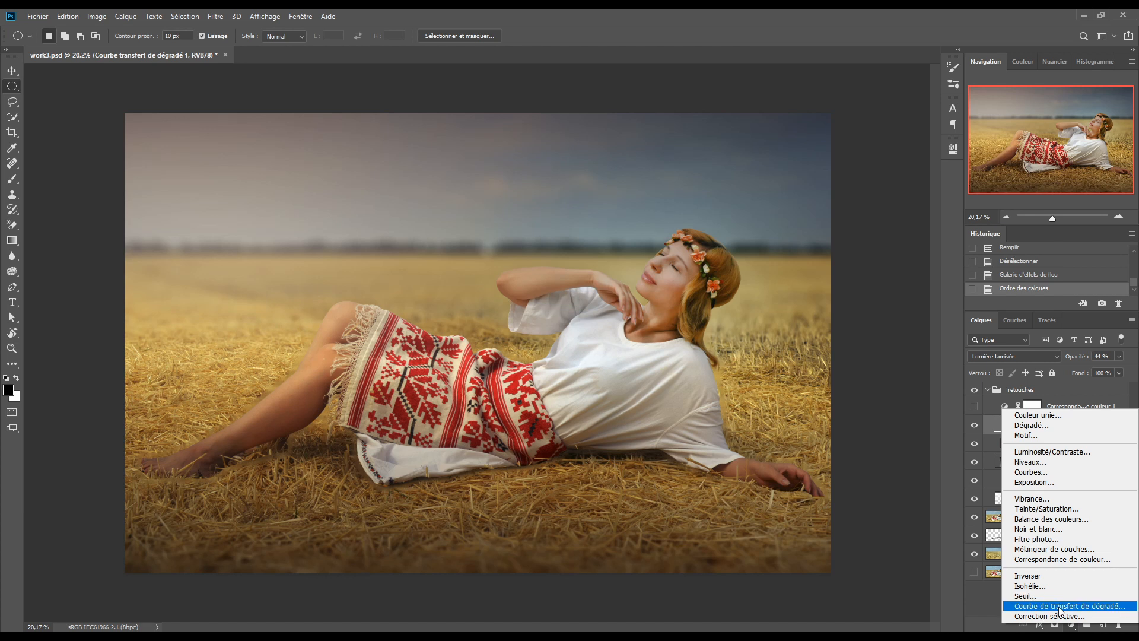
pyautogui.click(981, 604)
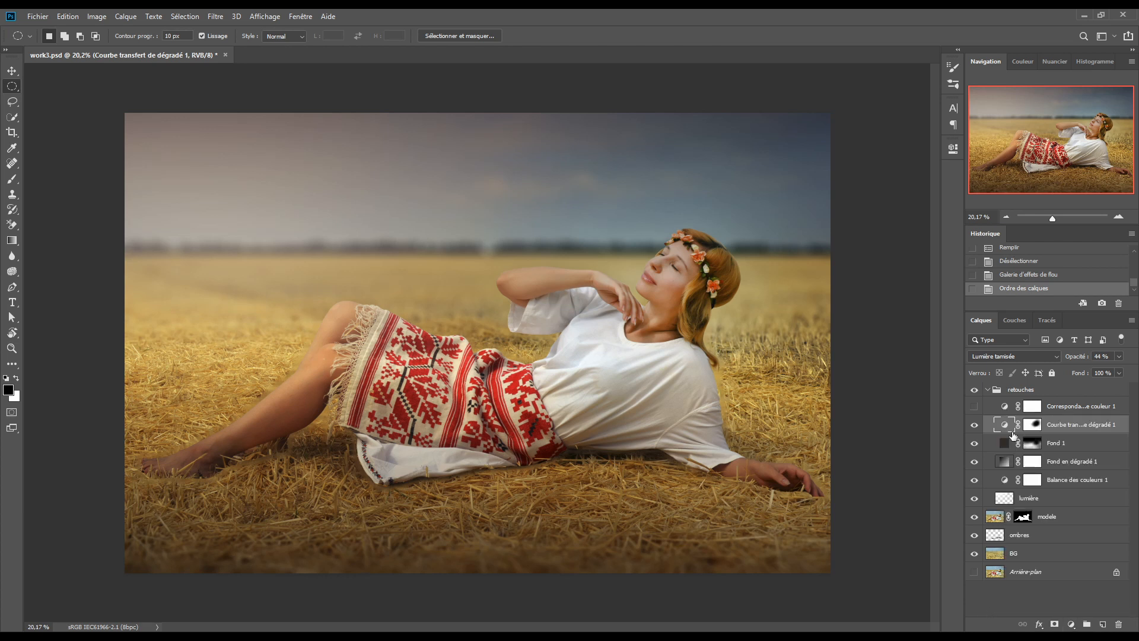
pyautogui.doubleClick(1004, 425)
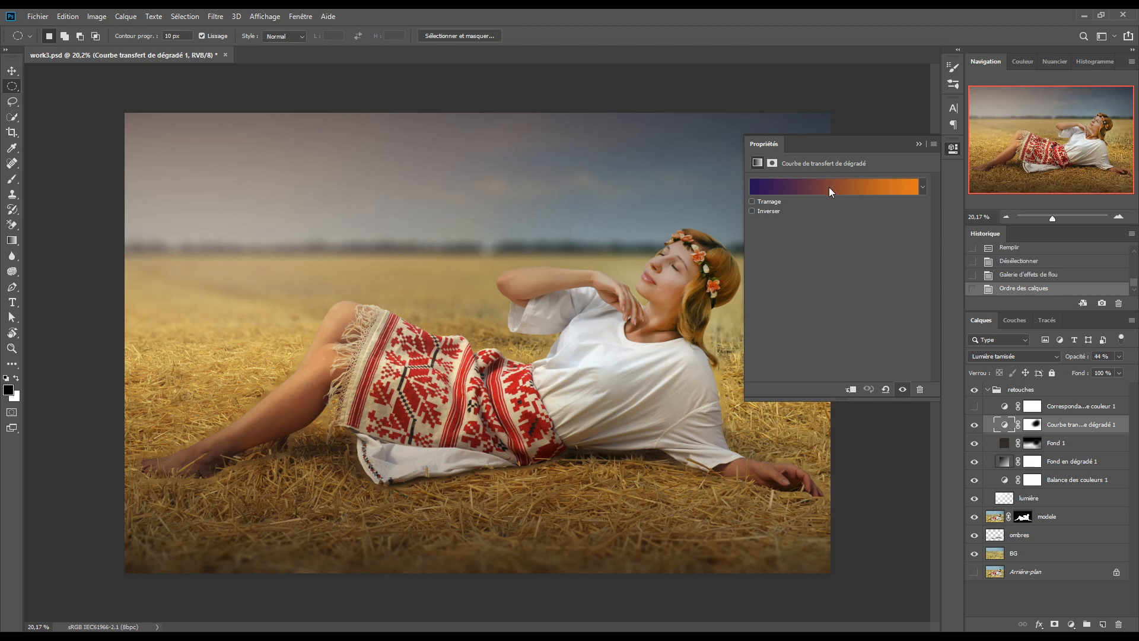
pyautogui.click(782, 185)
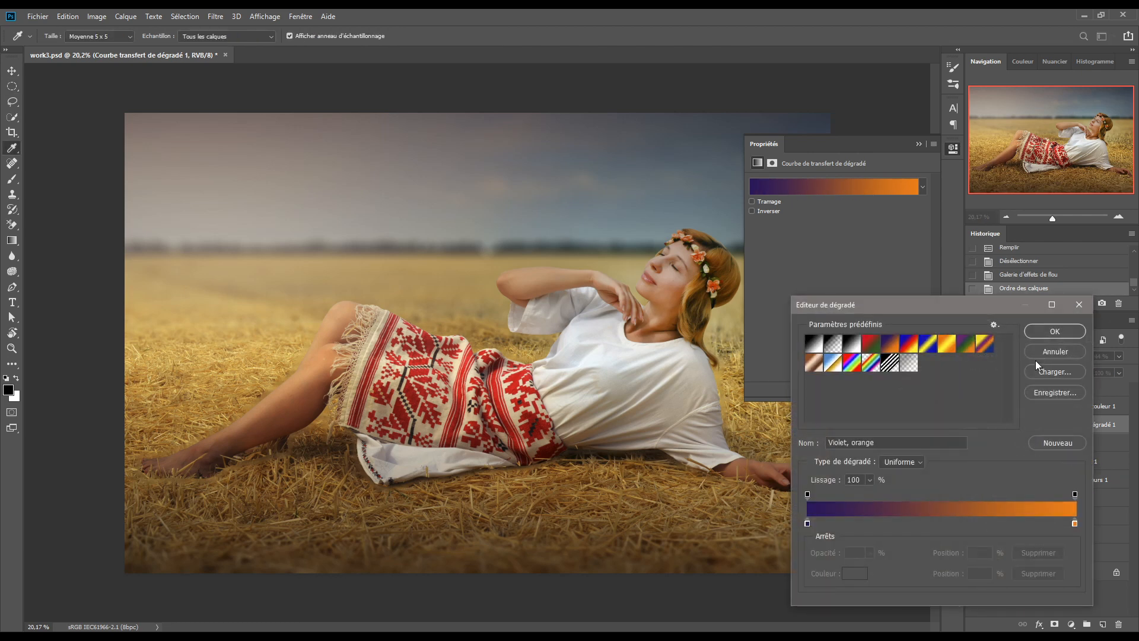
pyautogui.click(992, 325)
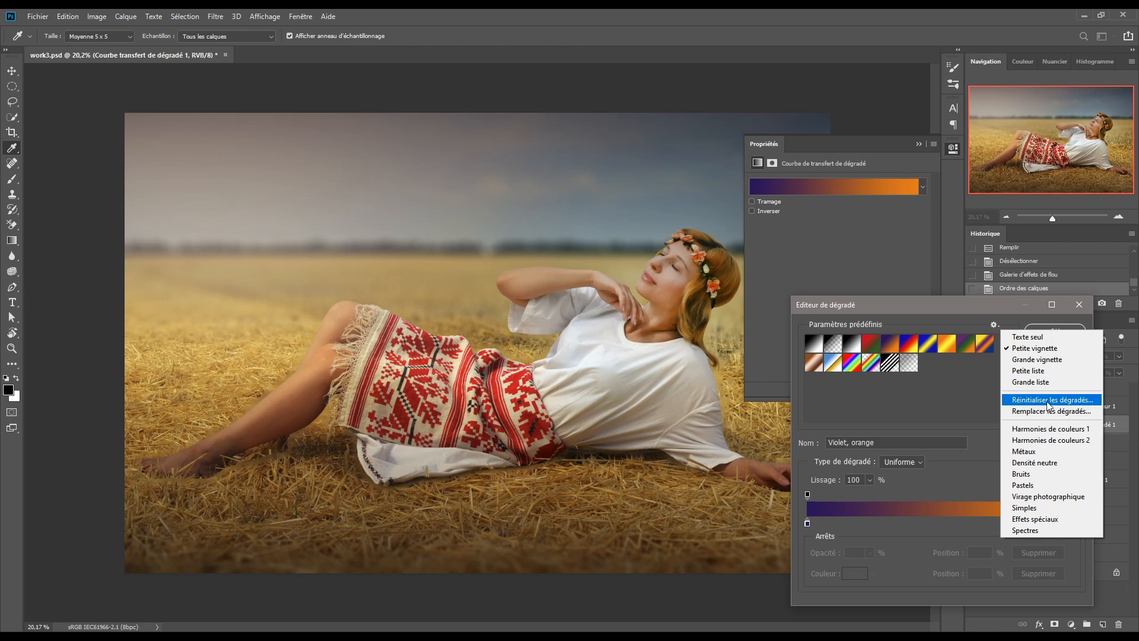
pyautogui.click(1041, 401)
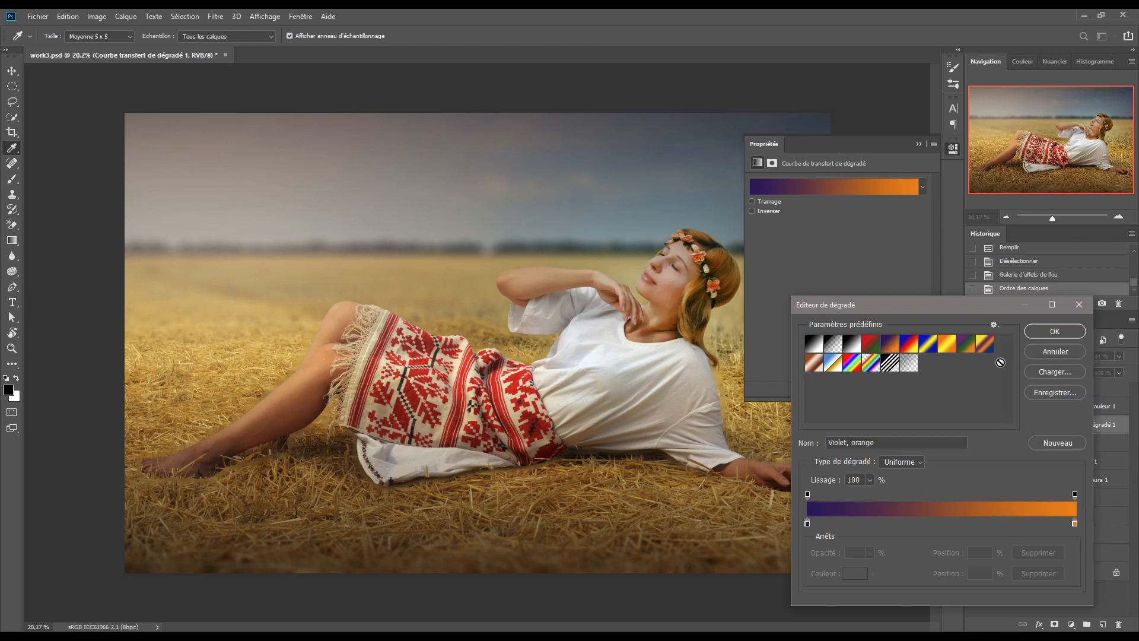
pyautogui.click(1059, 352)
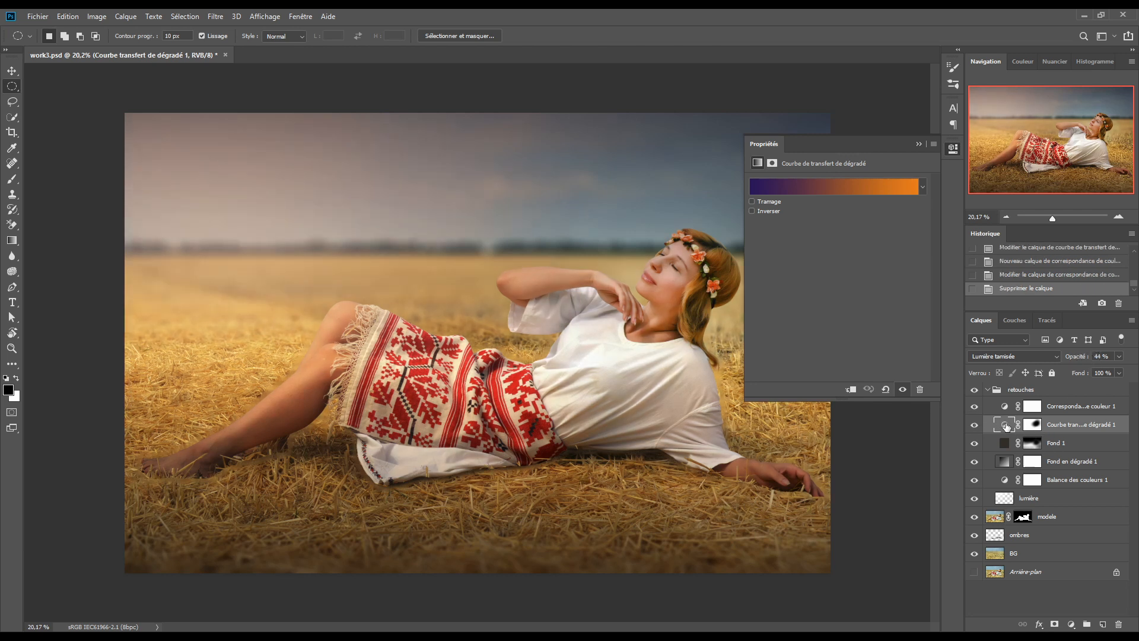
# Examine the Correspondance de couleur 1 adjustment's settings and its list of available 3DLUT files, keeping Crisp_Warm.look
pyautogui.click(1005, 407)
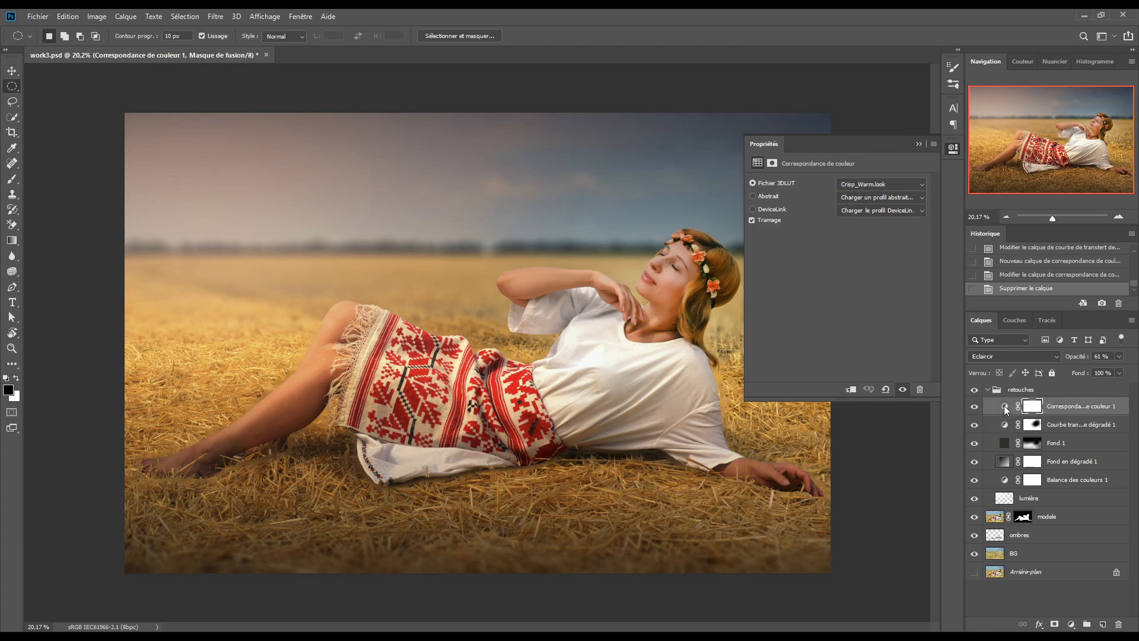
pyautogui.click(1004, 407)
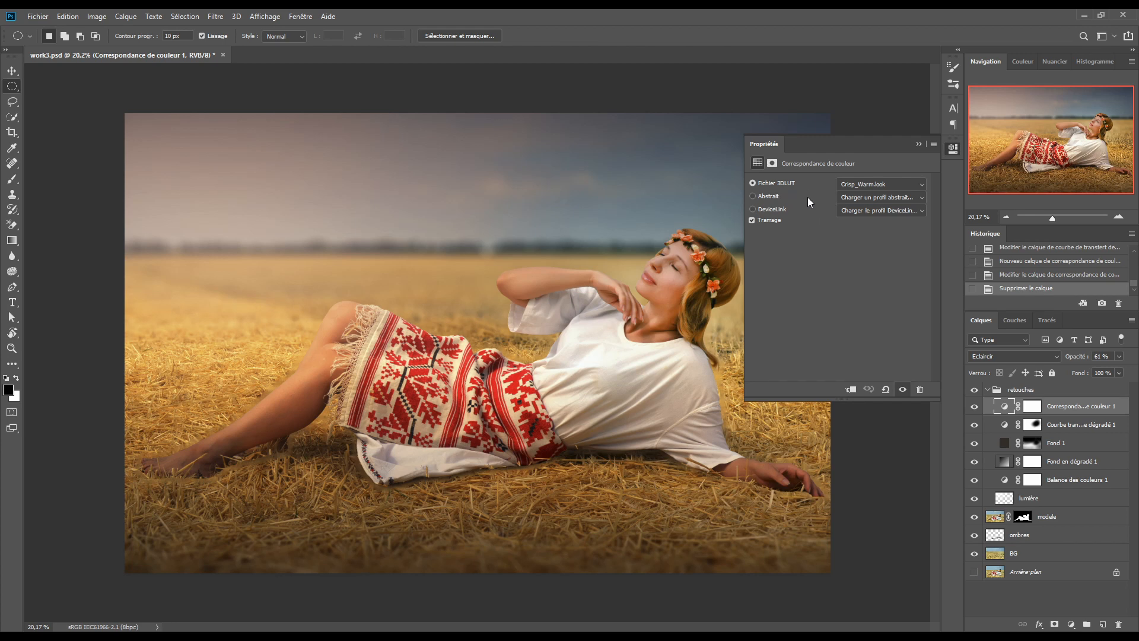
pyautogui.click(1071, 624)
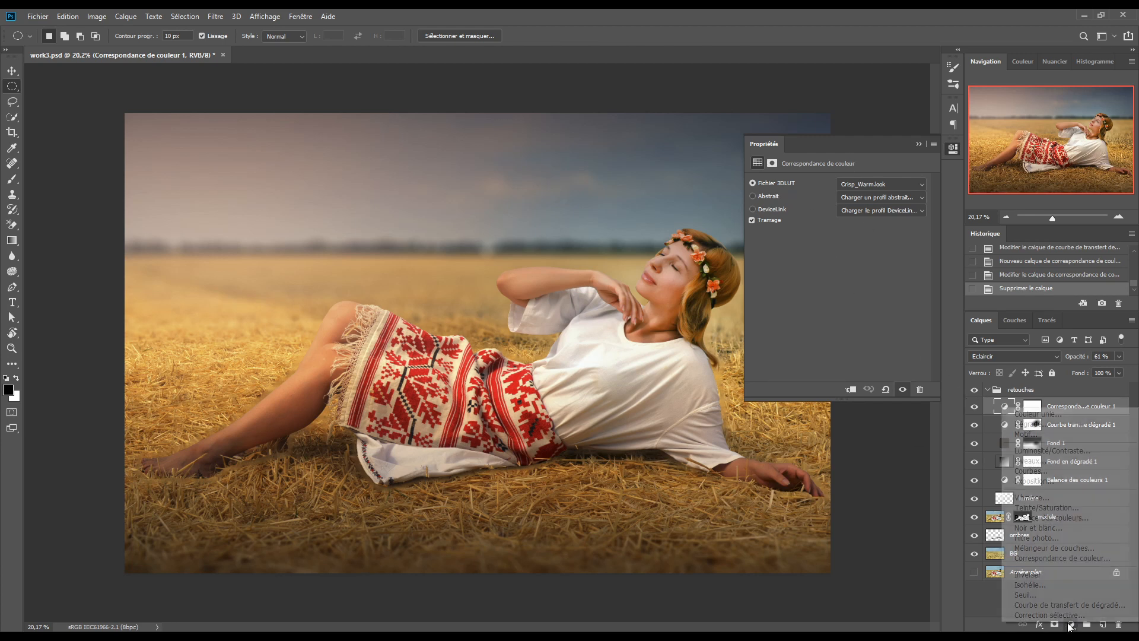
pyautogui.click(989, 595)
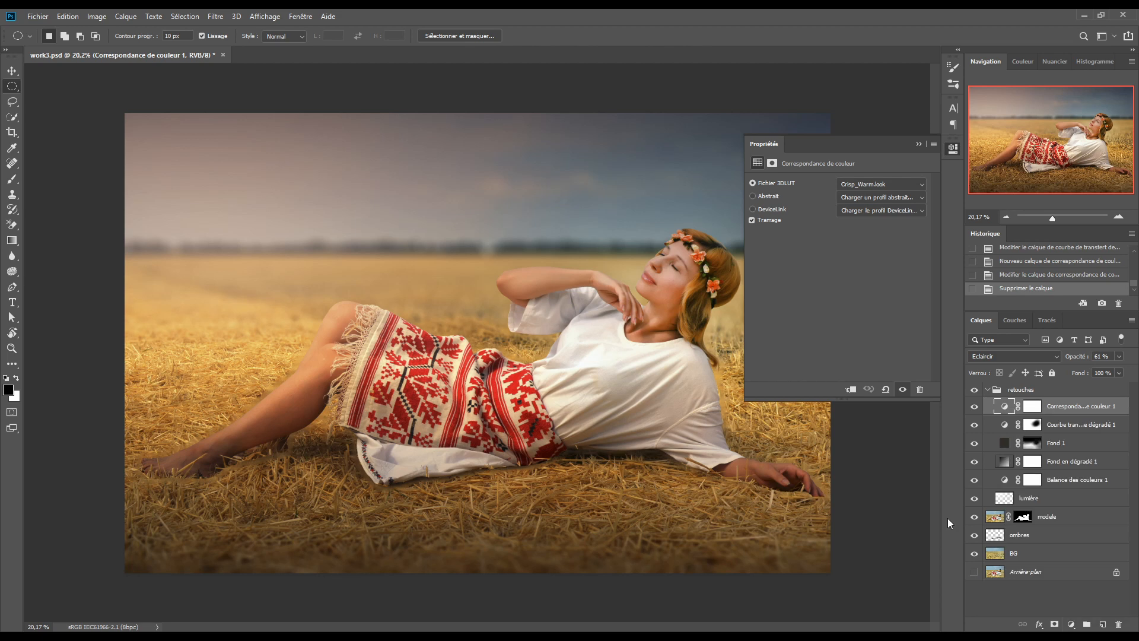
pyautogui.click(856, 184)
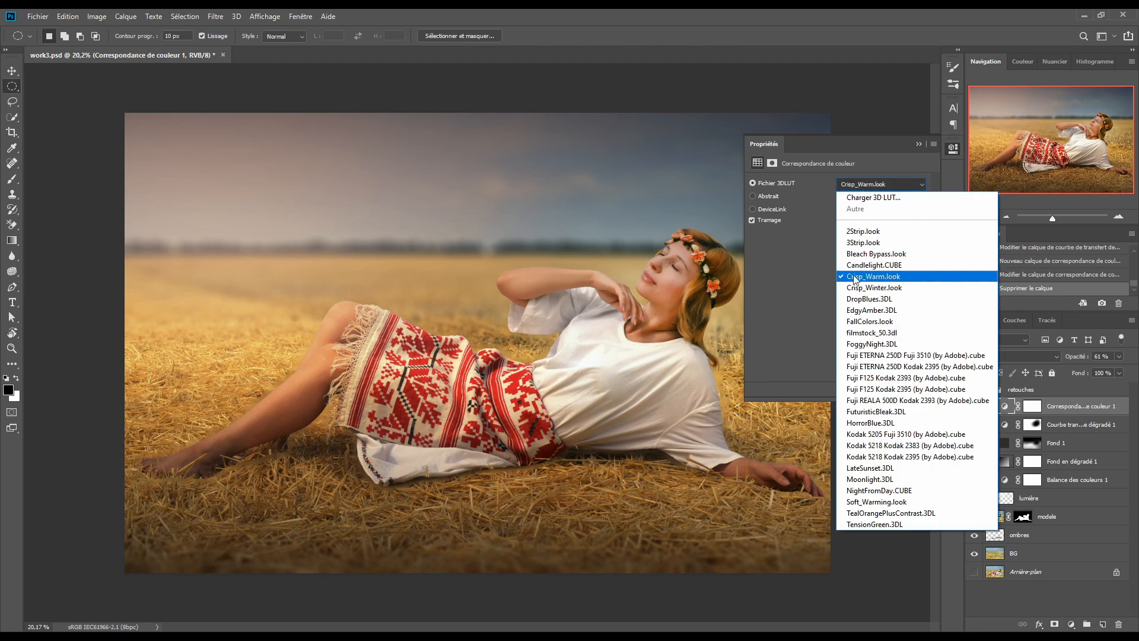
pyautogui.click(863, 182)
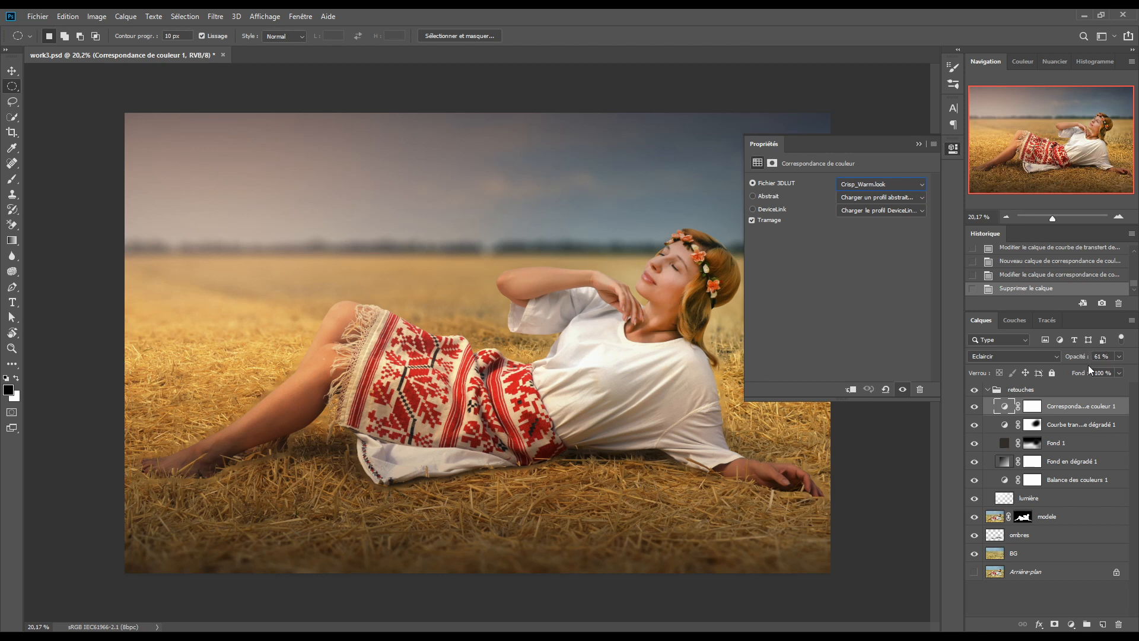
# Close the adjustment's settings and compare the retouched image with the original by isolating Arrière-plan and restoring the other layers
pyautogui.click(917, 143)
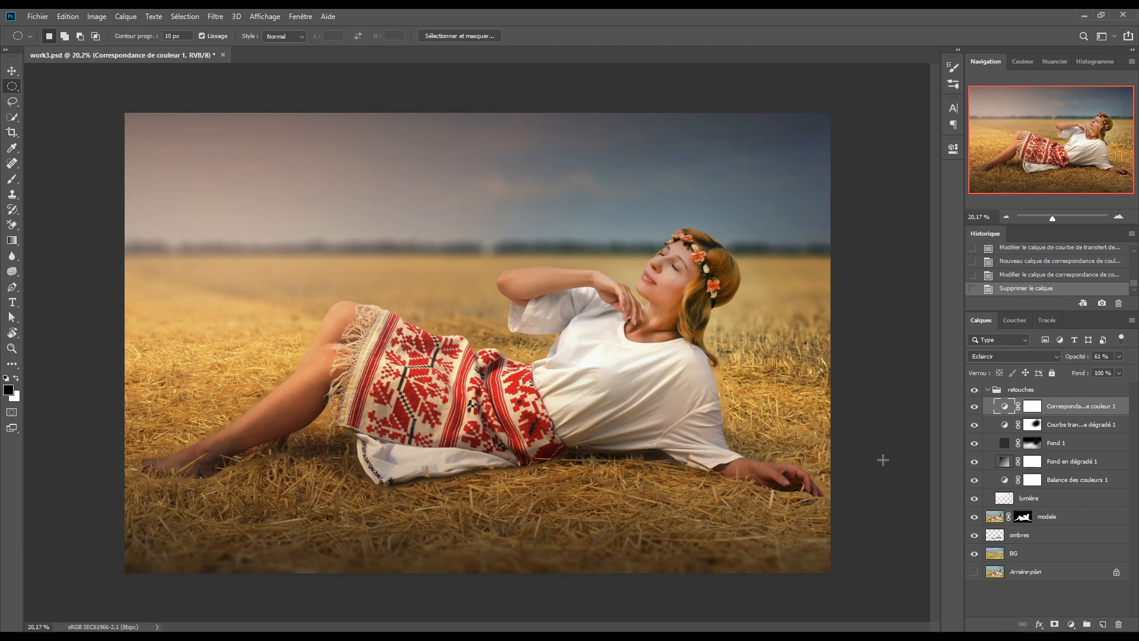
pyautogui.keyDown('alt'); pyautogui.click(973, 573); pyautogui.keyUp('alt')
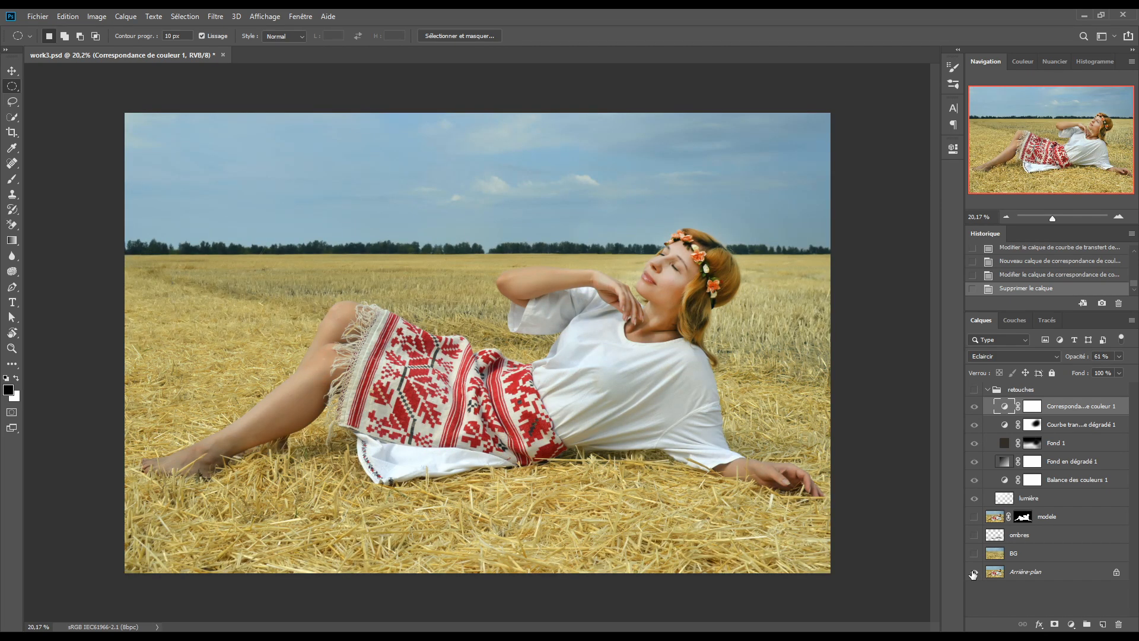
pyautogui.keyDown('alt'); pyautogui.click(974, 573); pyautogui.keyUp('alt')
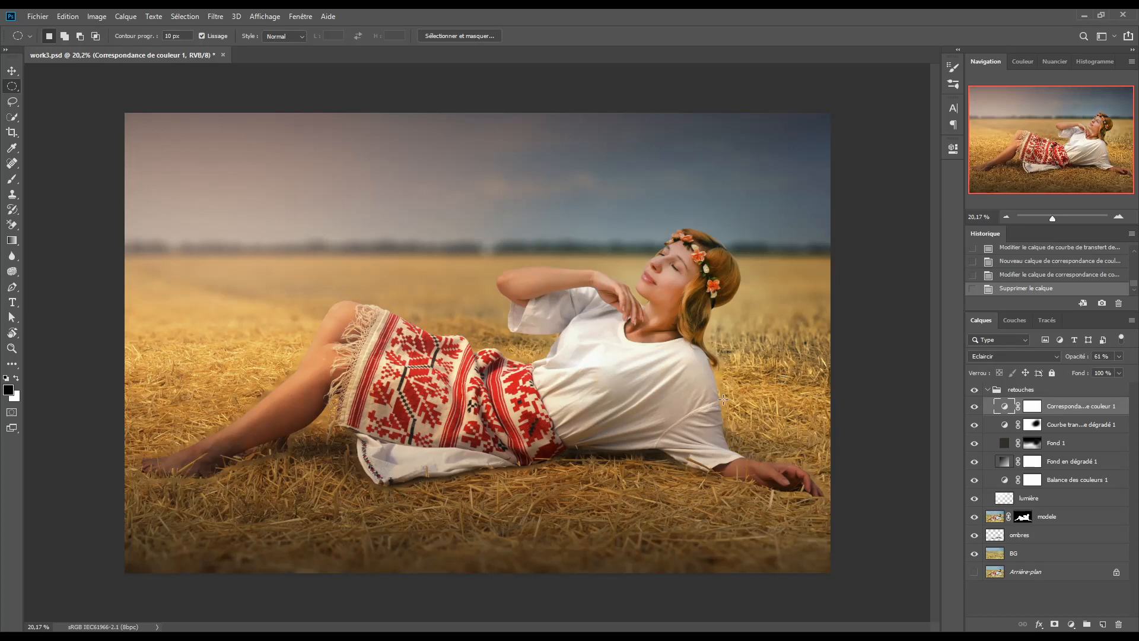